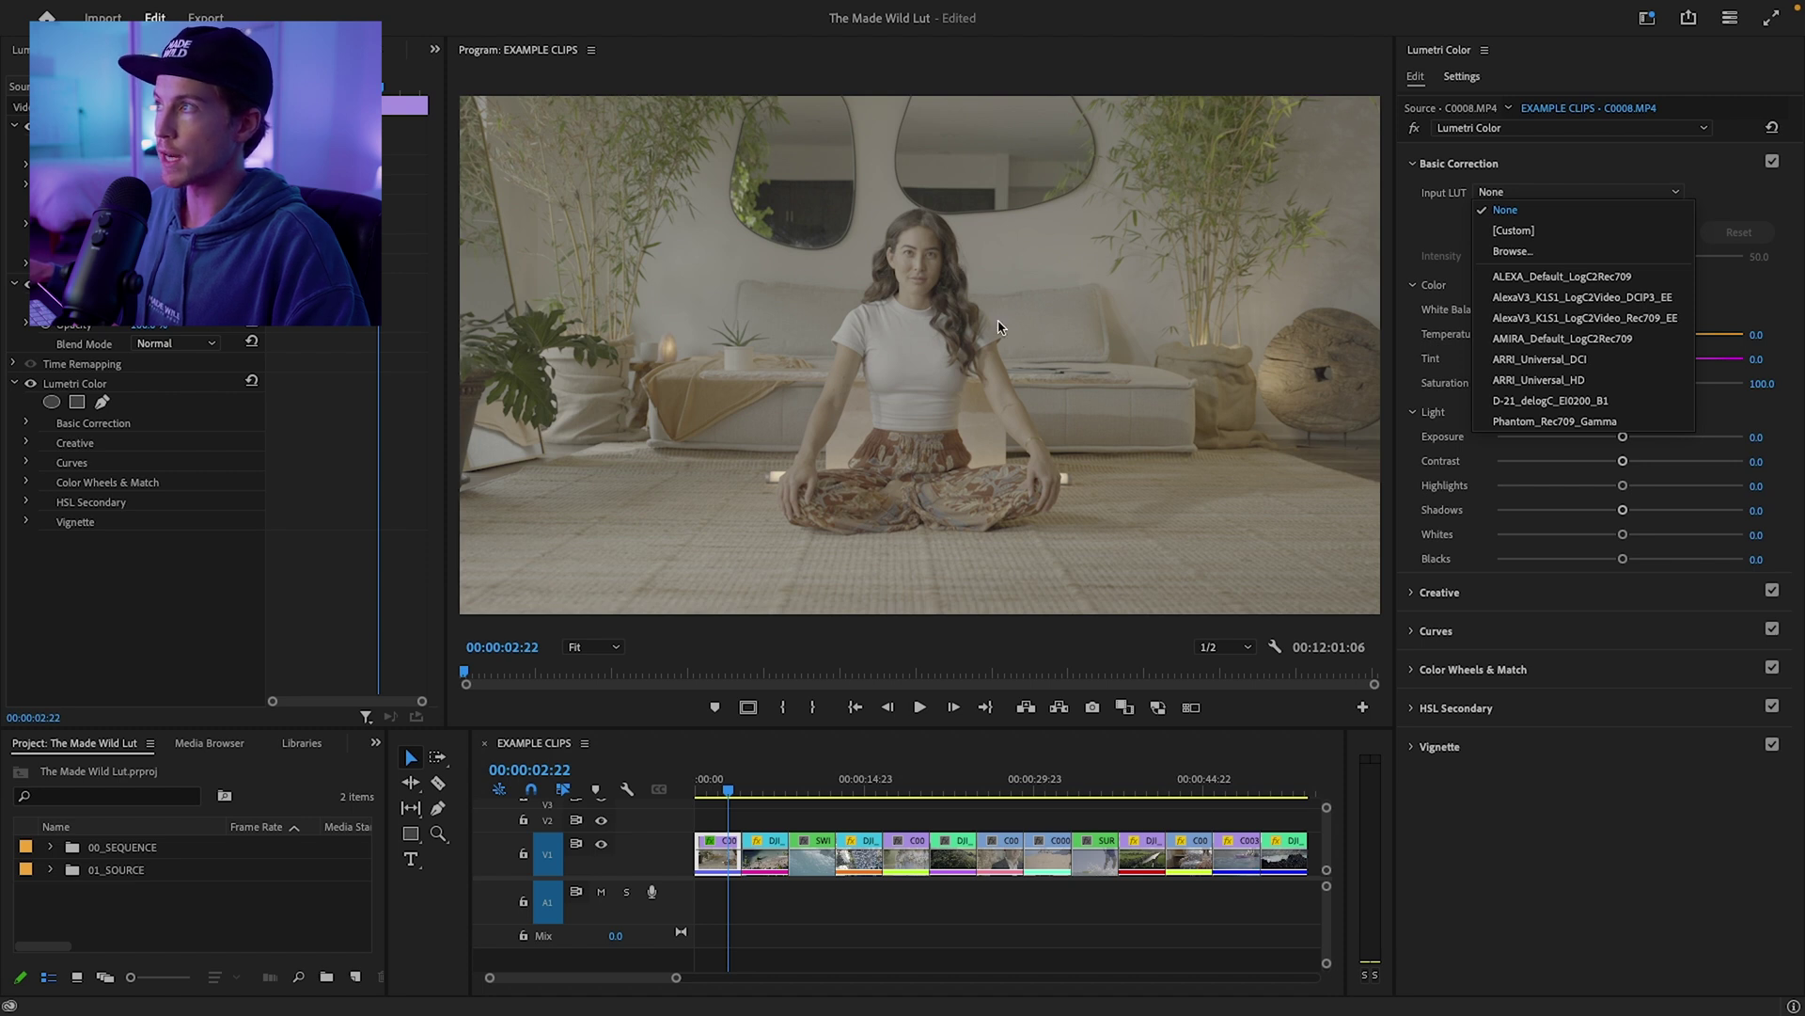
Step: Apply the ALEXA_Default_LogC2Rec709 input LUT and the Fuji ETERNA 250D Fuji 3510 creative look
{"action": "left_click", "coordinate": [1510, 280]}
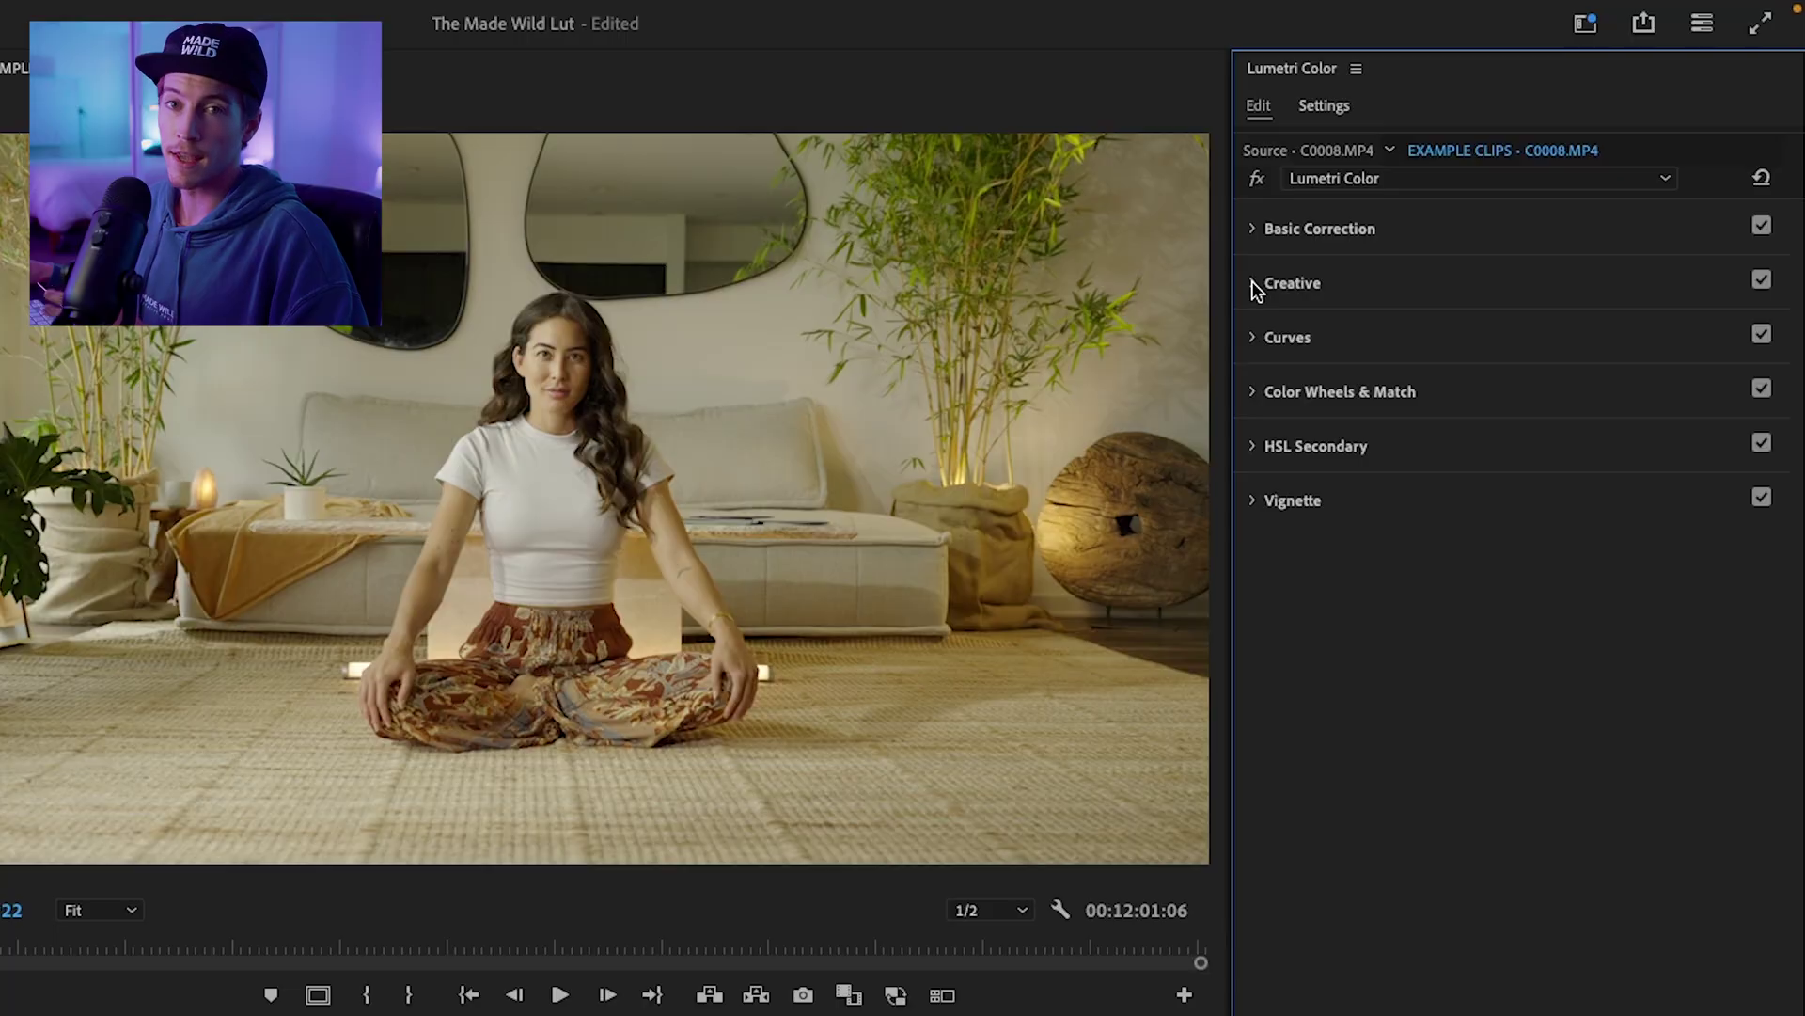
{"action": "left_click", "coordinate": [1255, 284]}
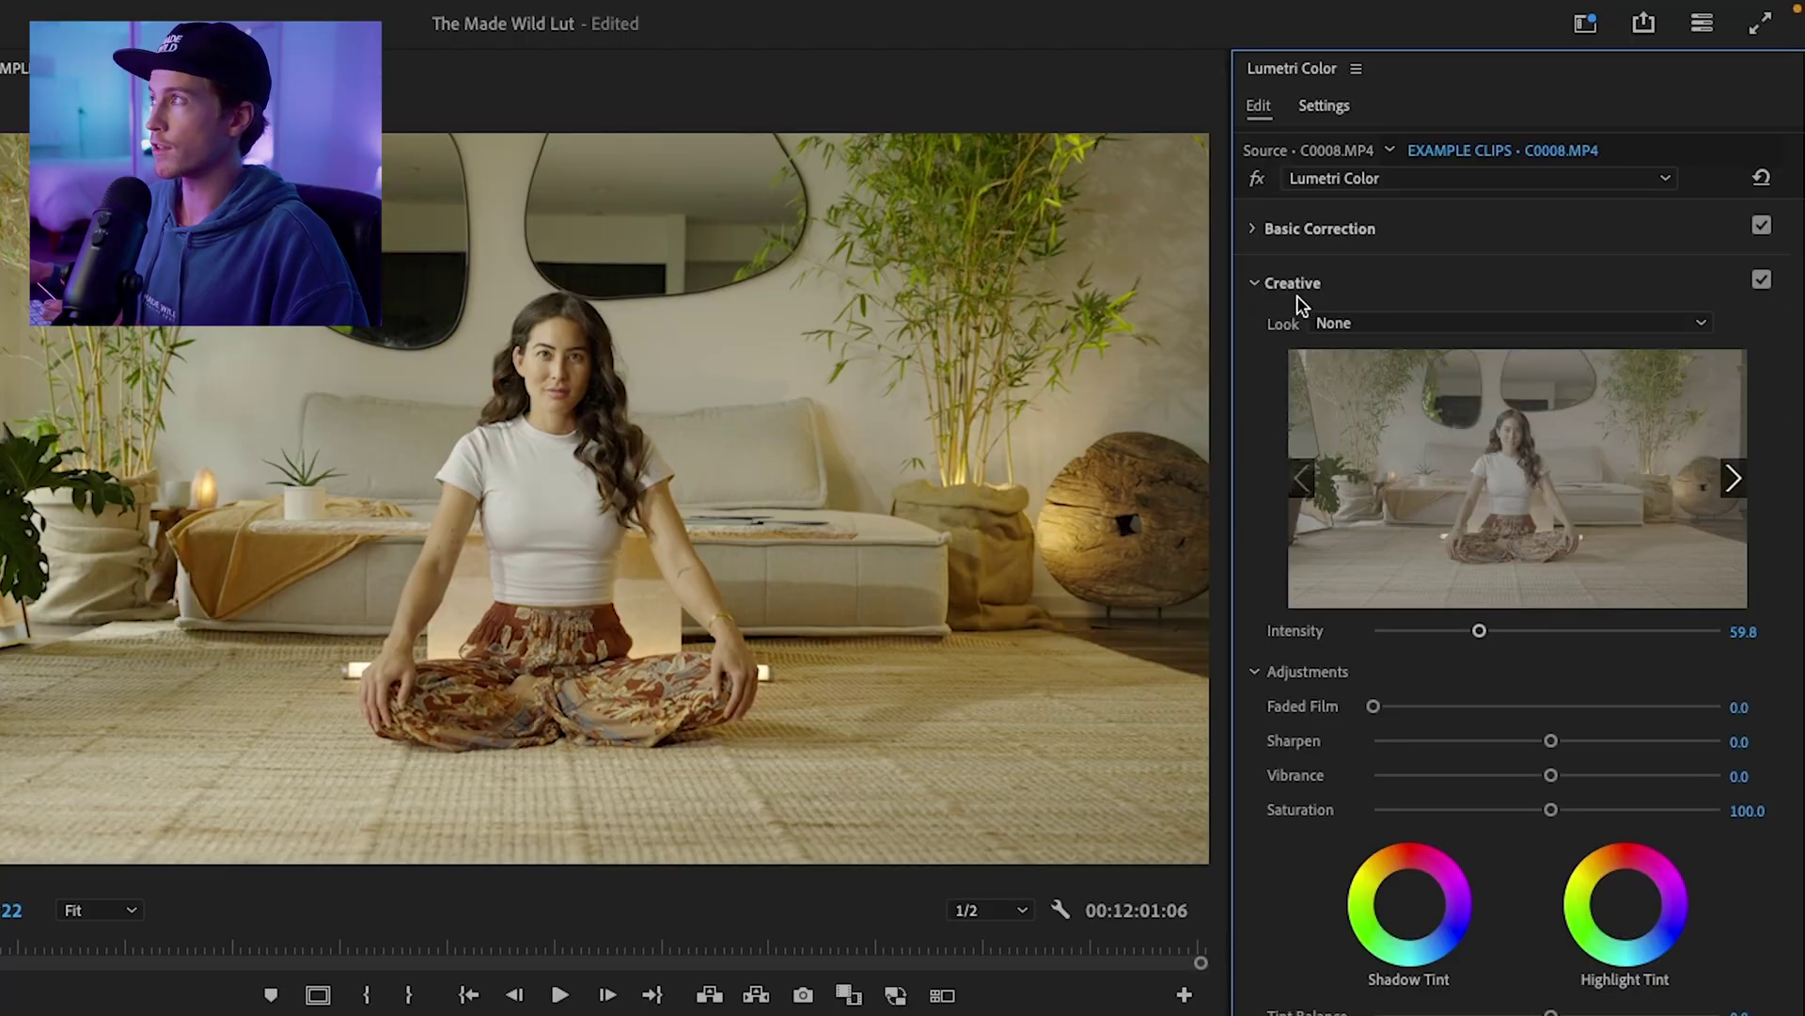
{"action": "left_click", "coordinate": [1356, 328]}
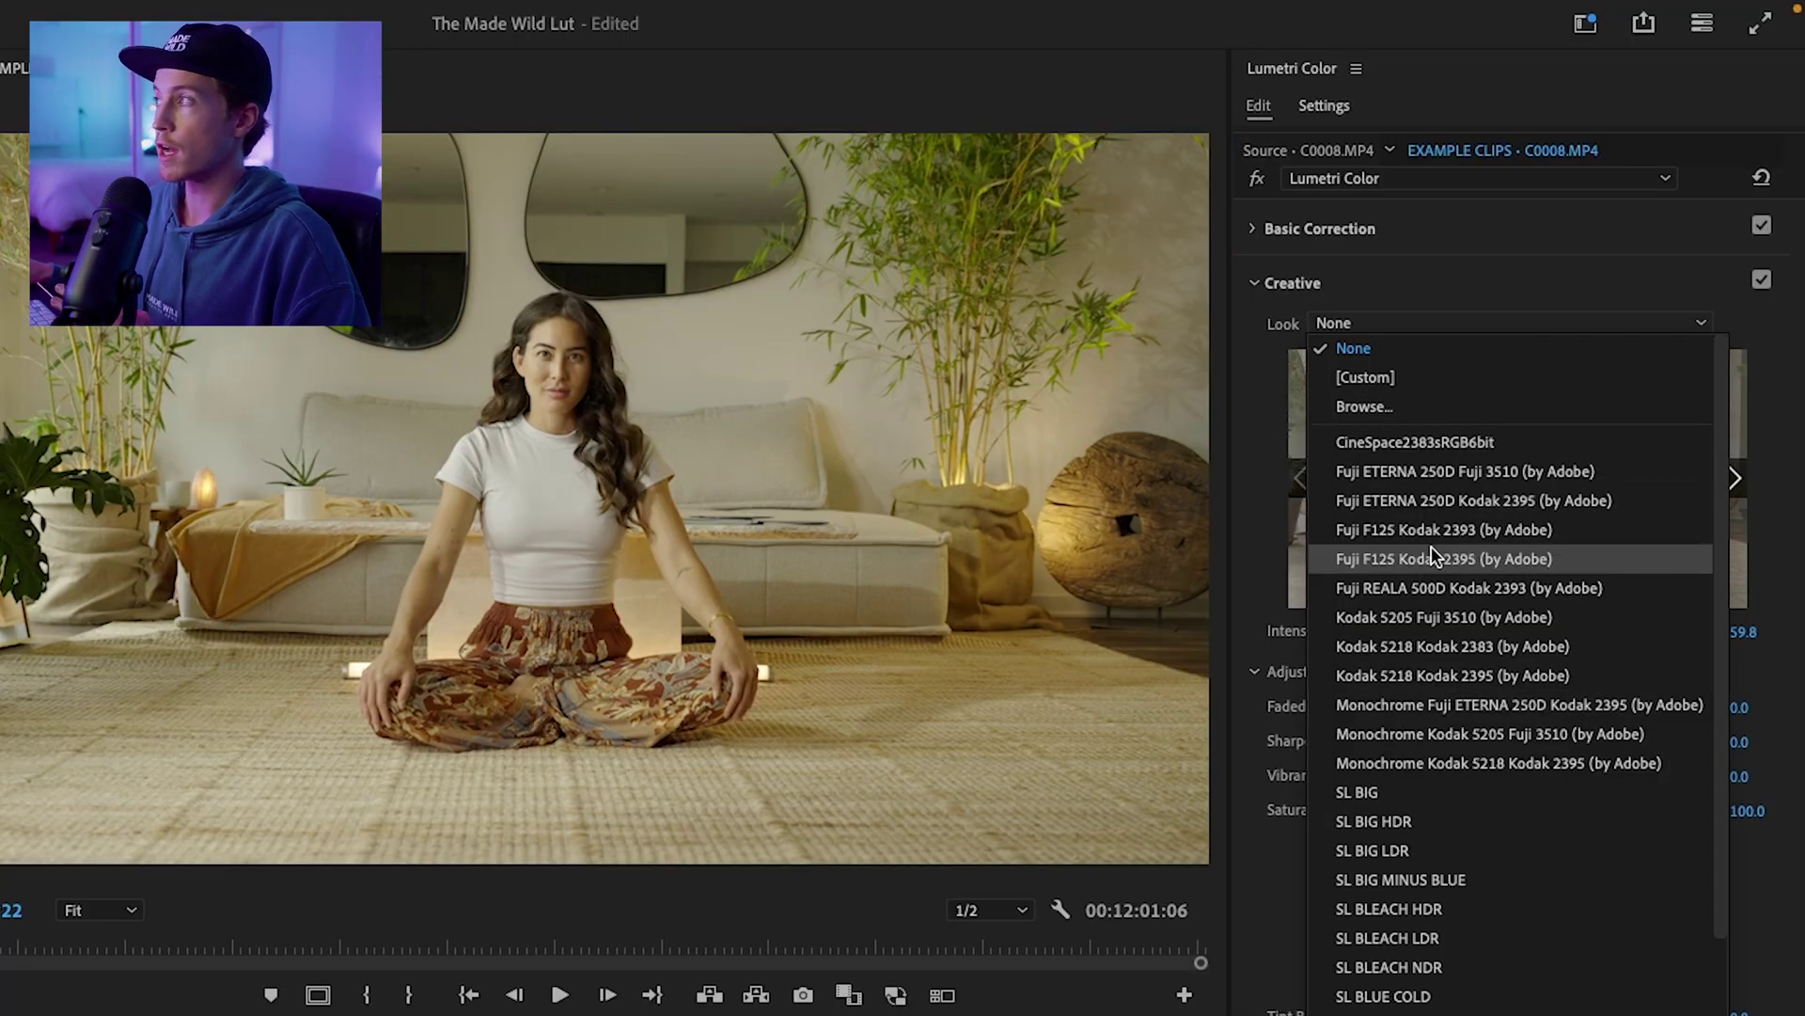
{"action": "left_click", "coordinate": [1407, 473]}
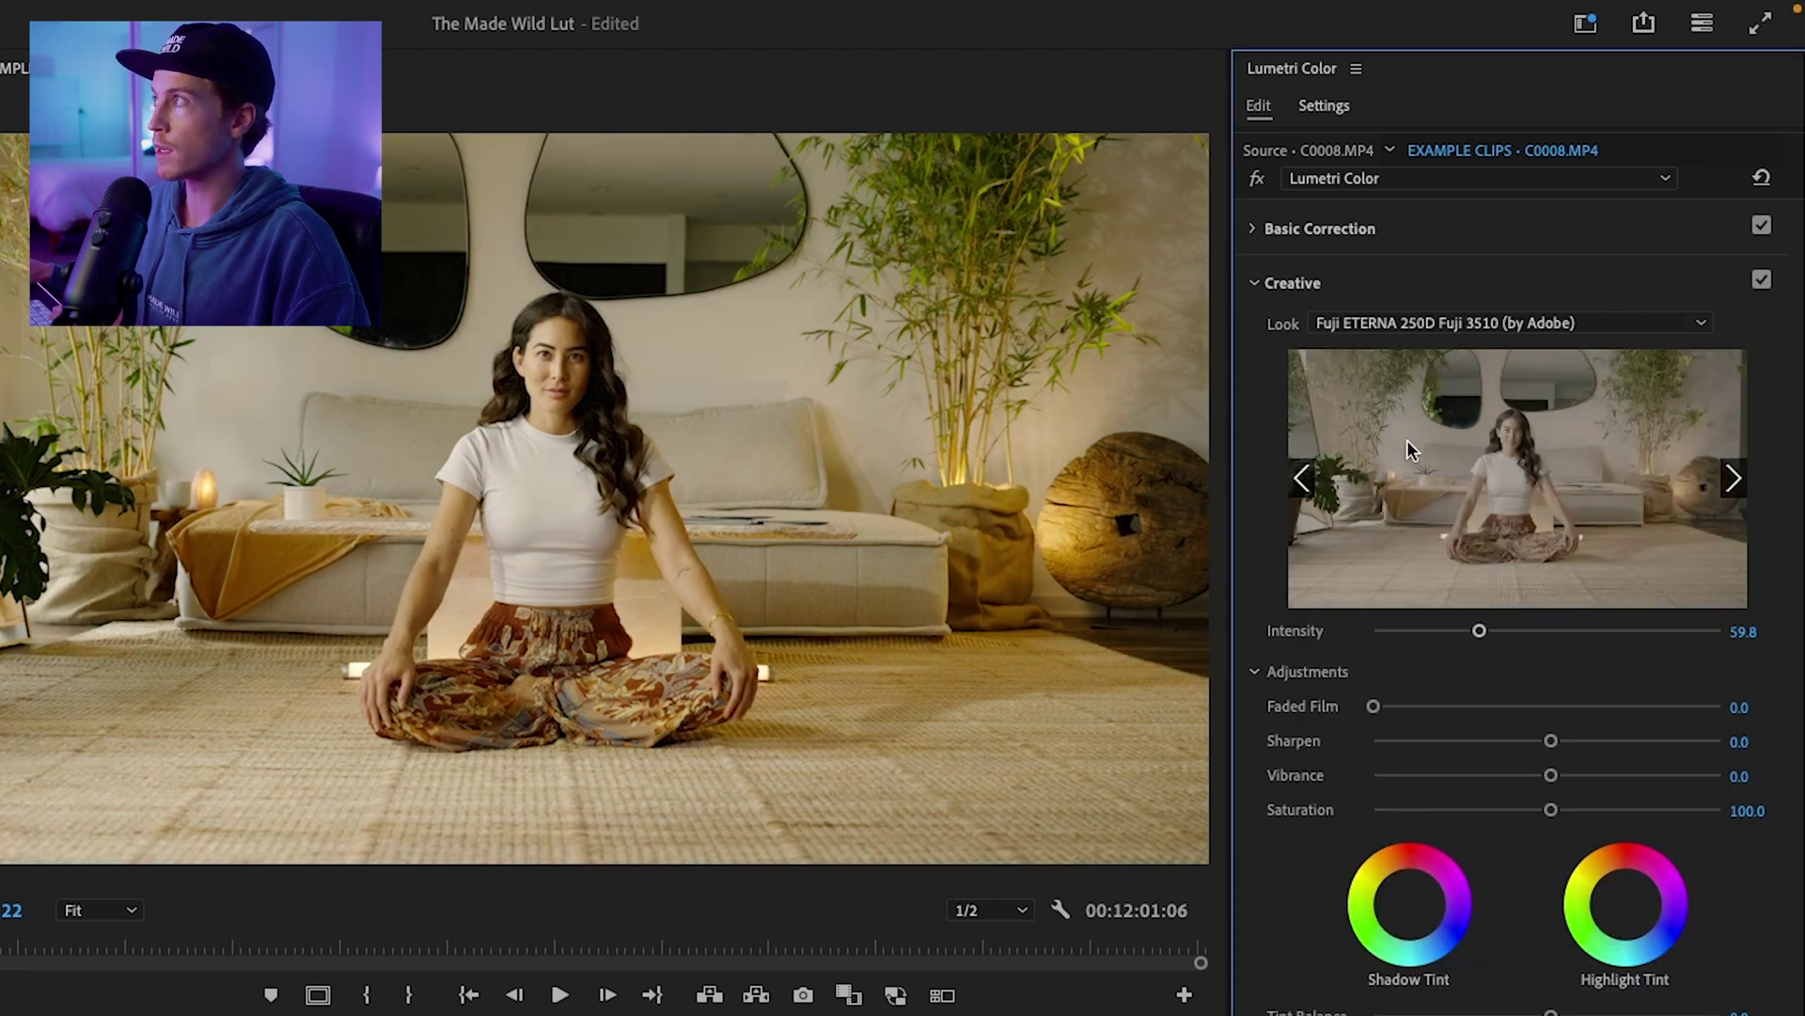
Step: Toggle the Fuji ETERNA creative look off and on to compare the grade
{"action": "left_click", "coordinate": [1762, 279]}
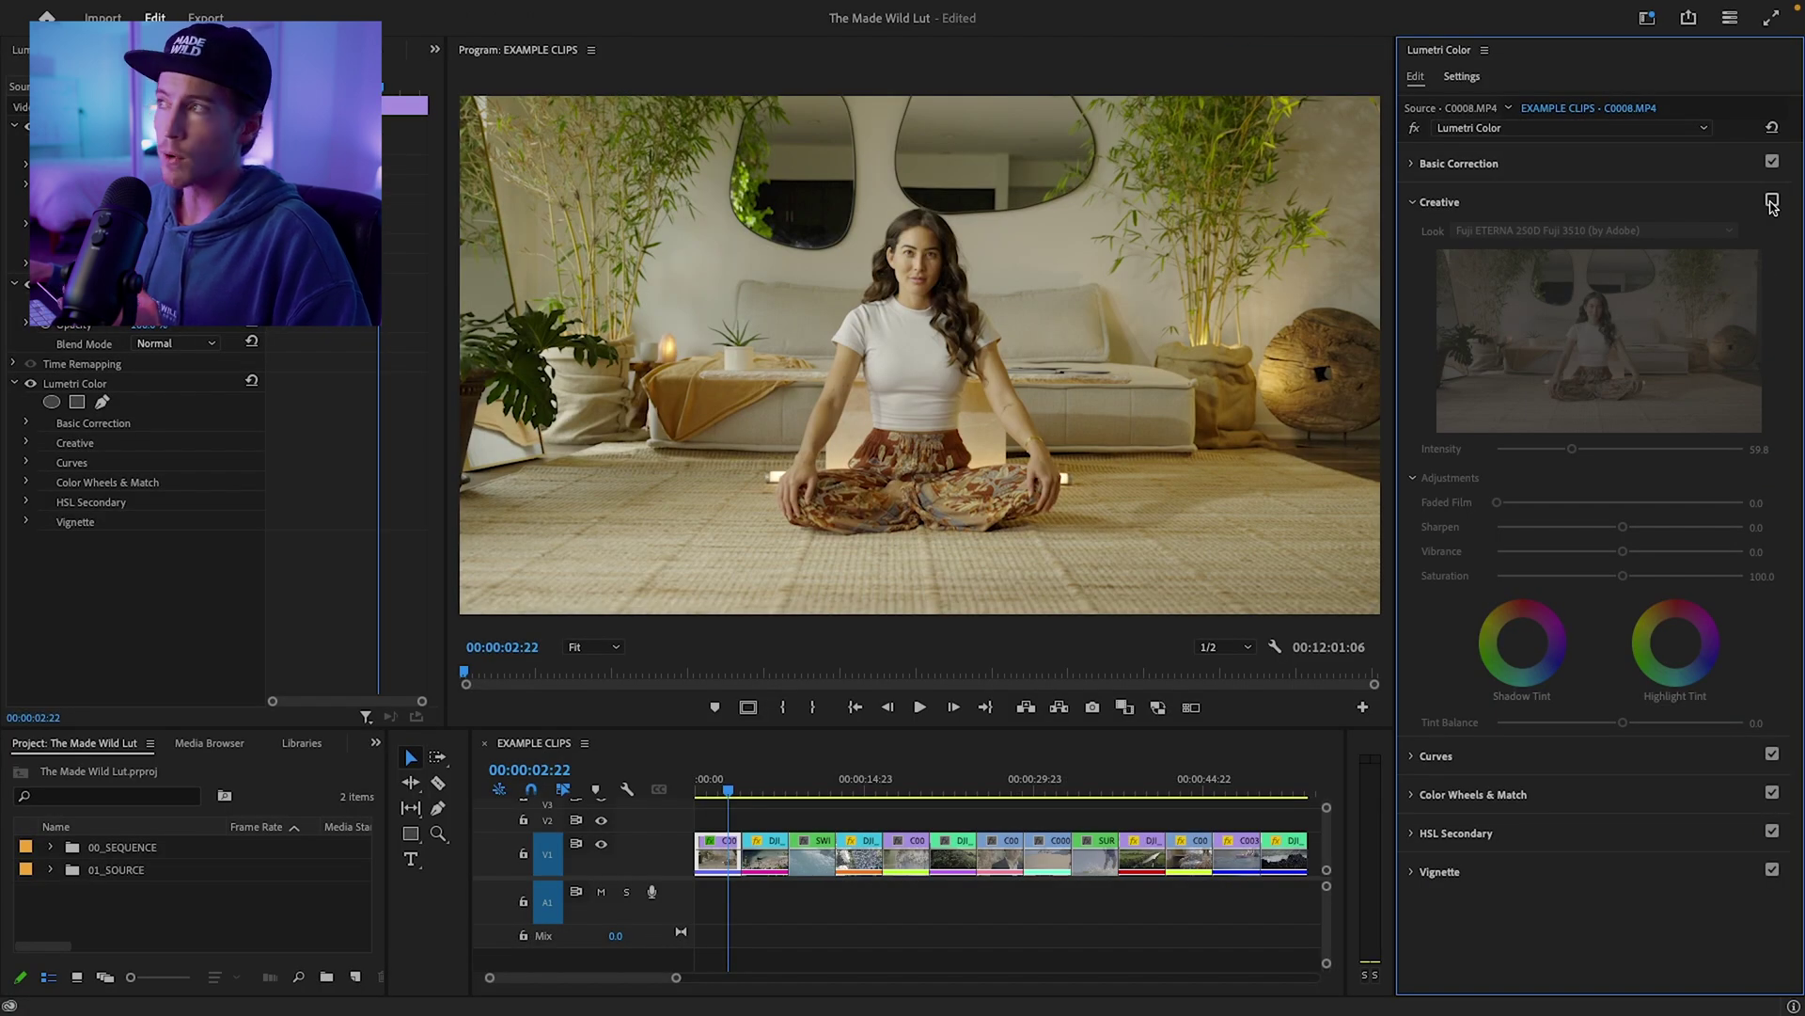
{"action": "left_click", "coordinate": [1772, 202]}
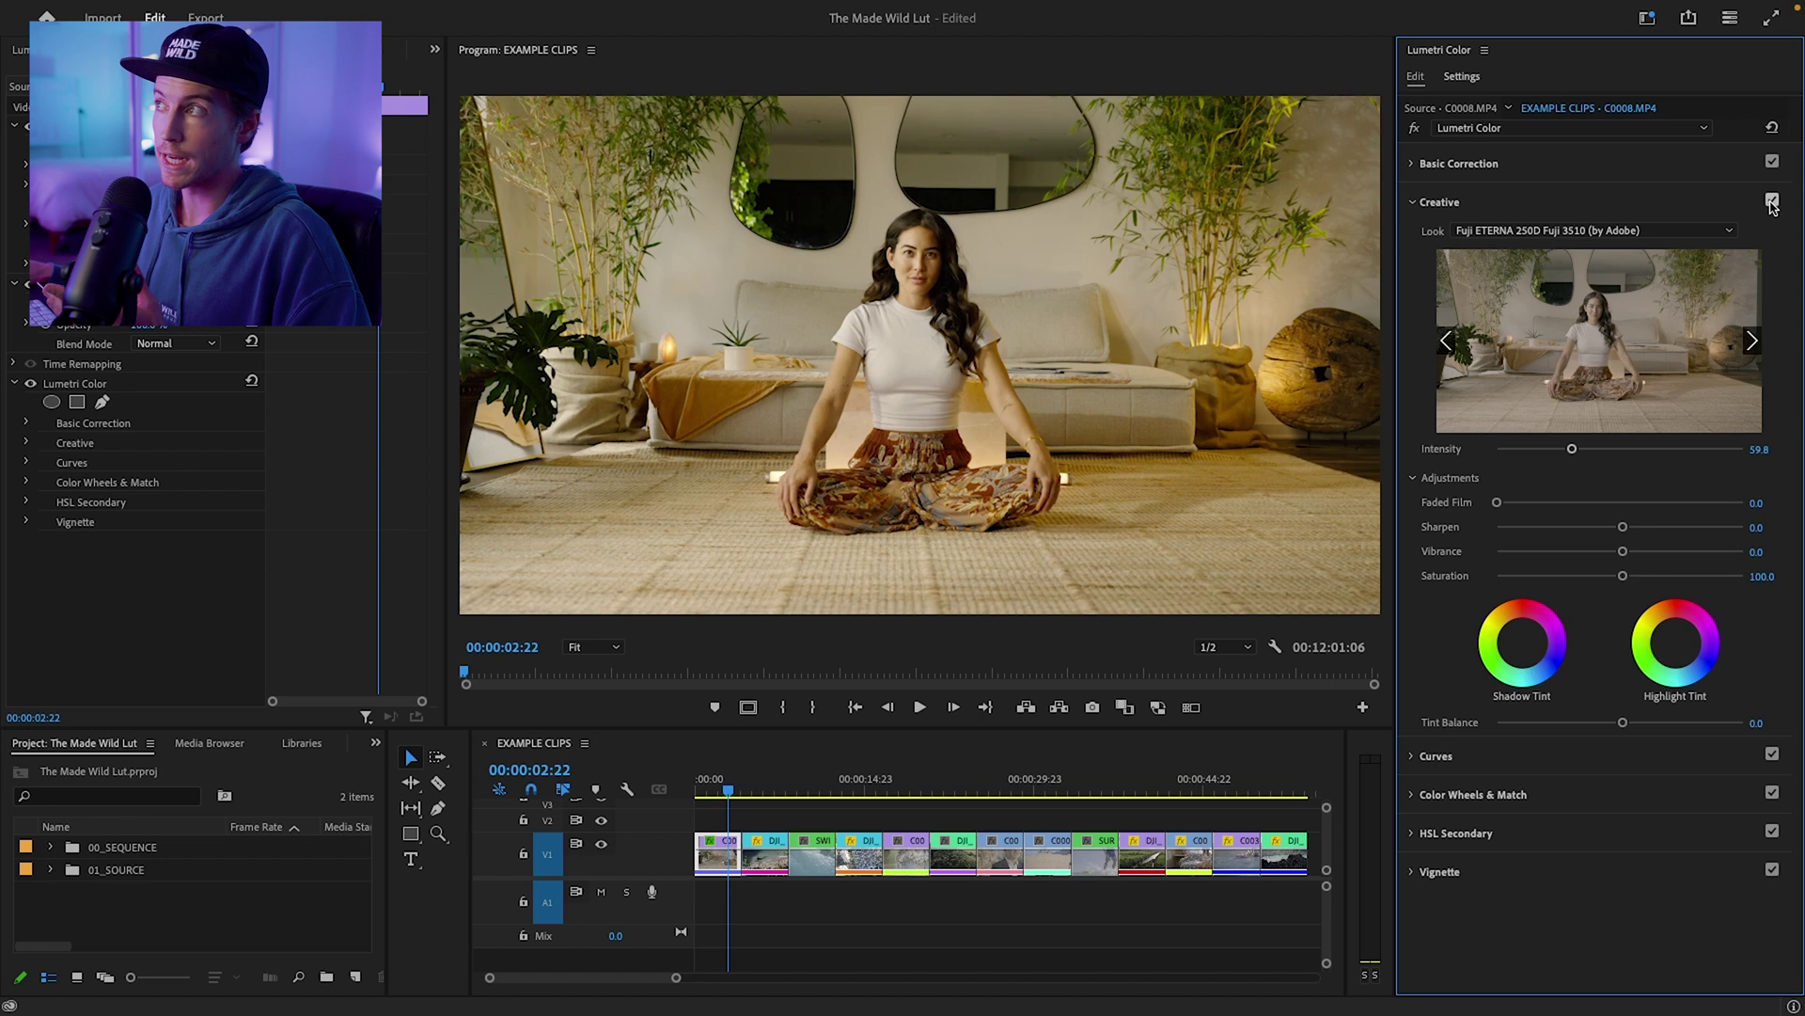
{"action": "left_click", "coordinate": [1773, 201]}
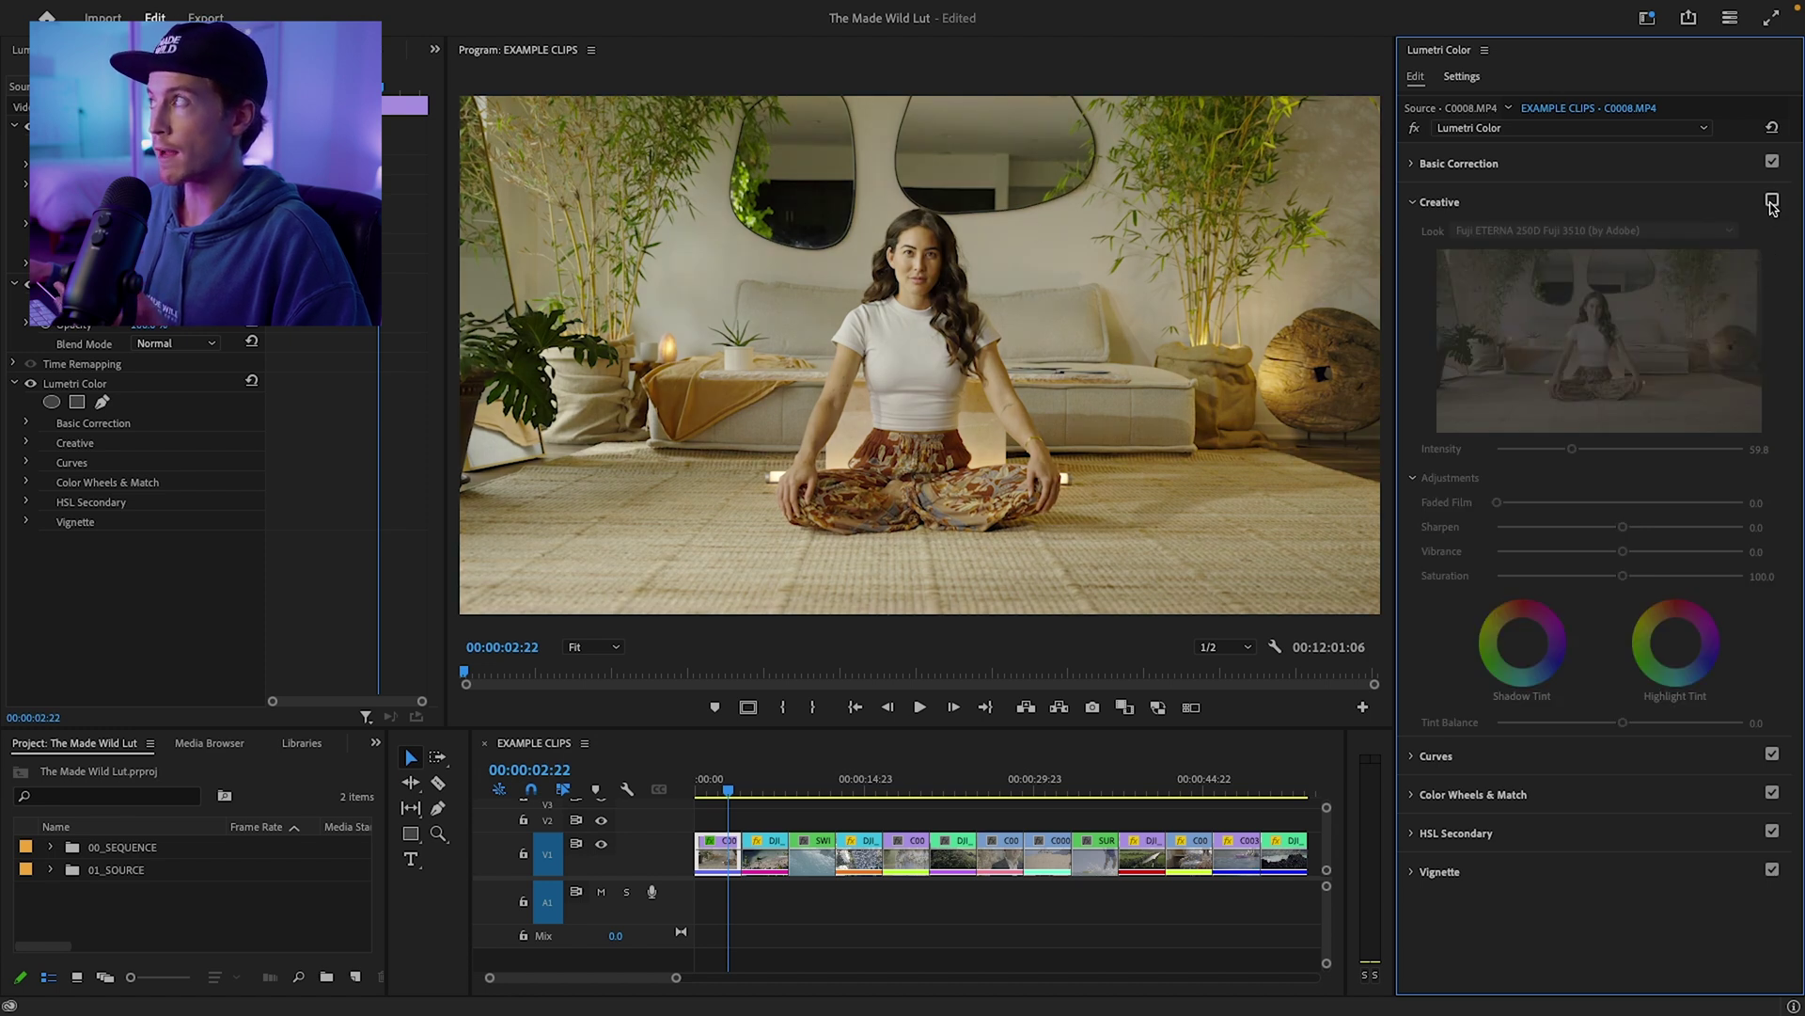
{"action": "left_click", "coordinate": [1771, 201]}
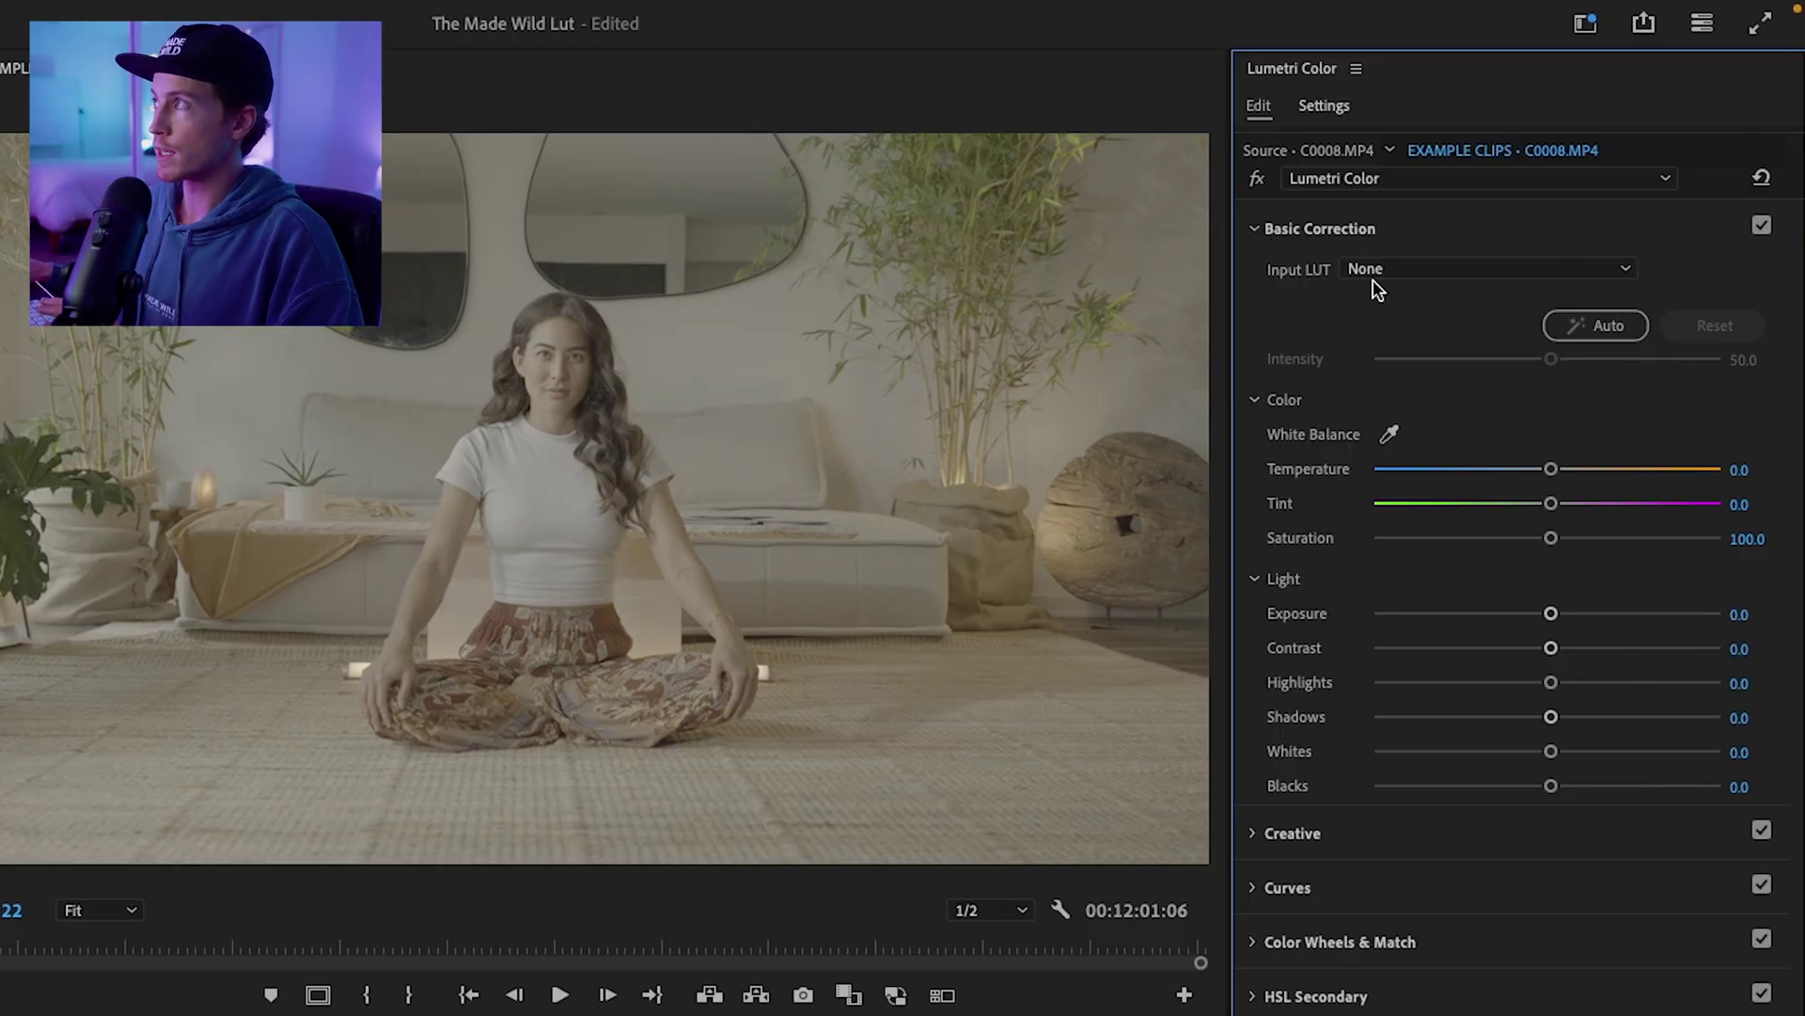
Step: Load The Made Wild Lut file from disk as the clip's Creative look
{"action": "left_click", "coordinate": [1257, 230]}
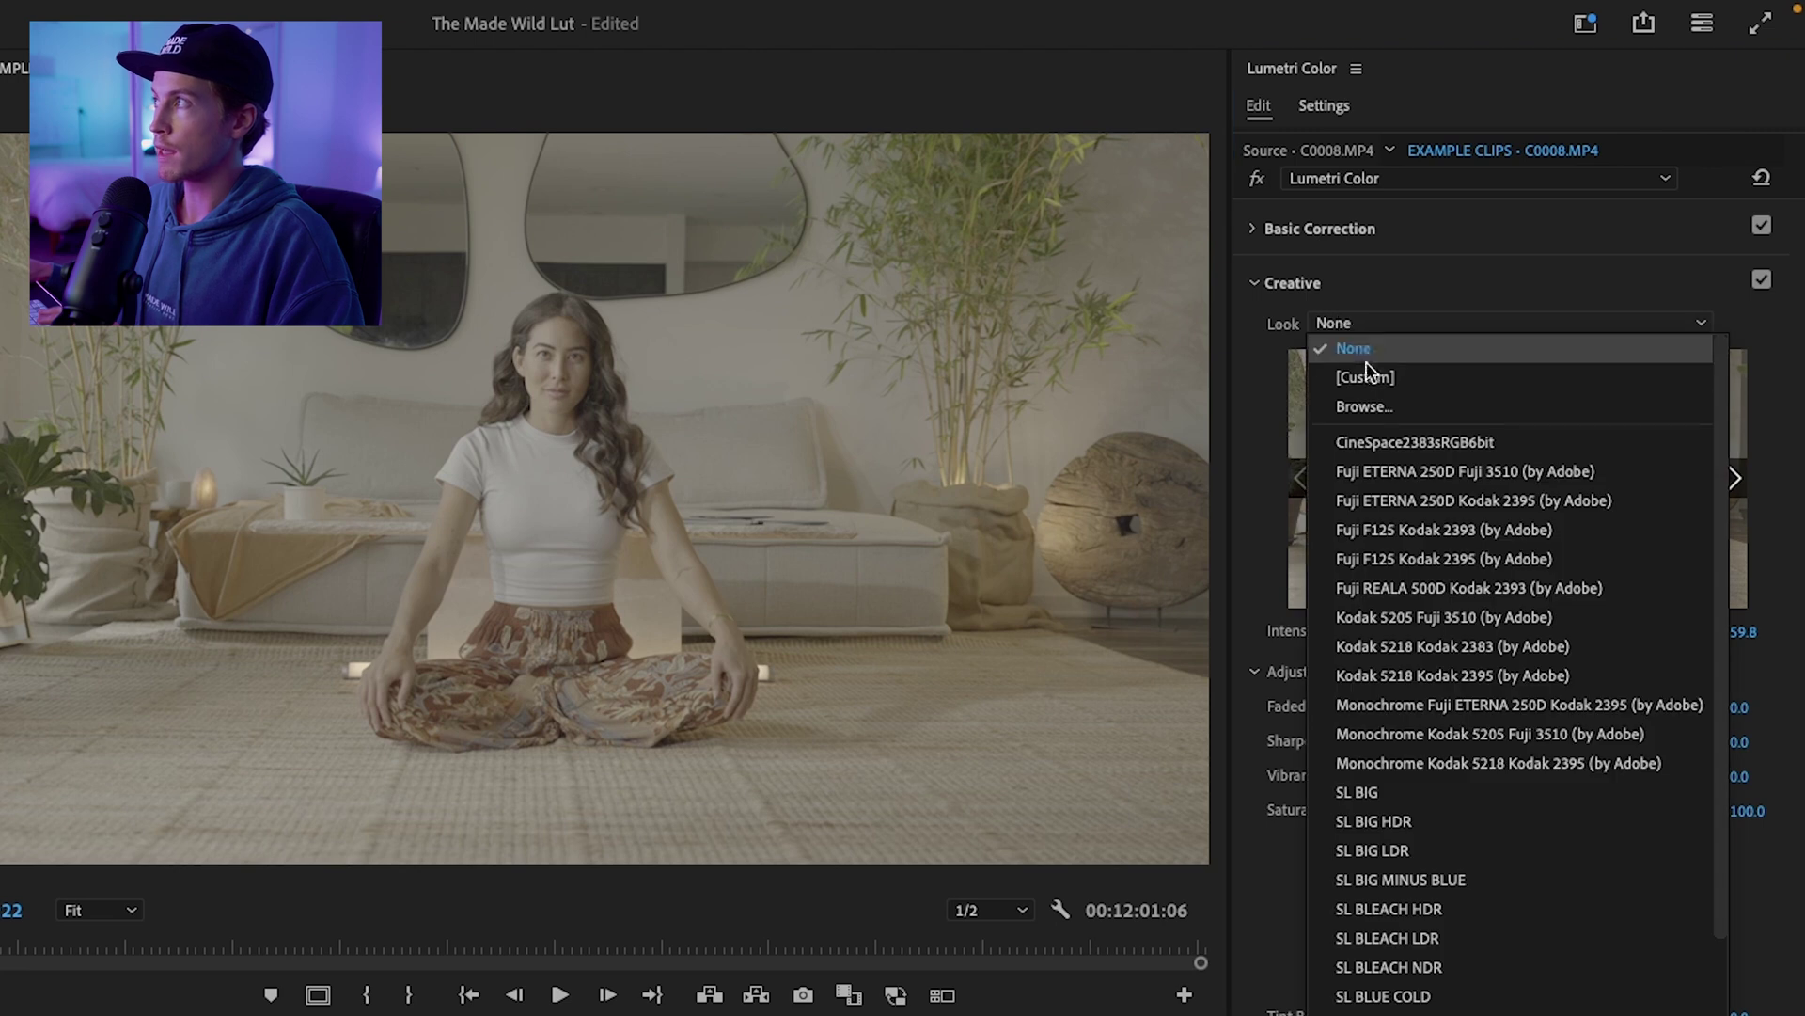
{"action": "left_click", "coordinate": [1371, 406]}
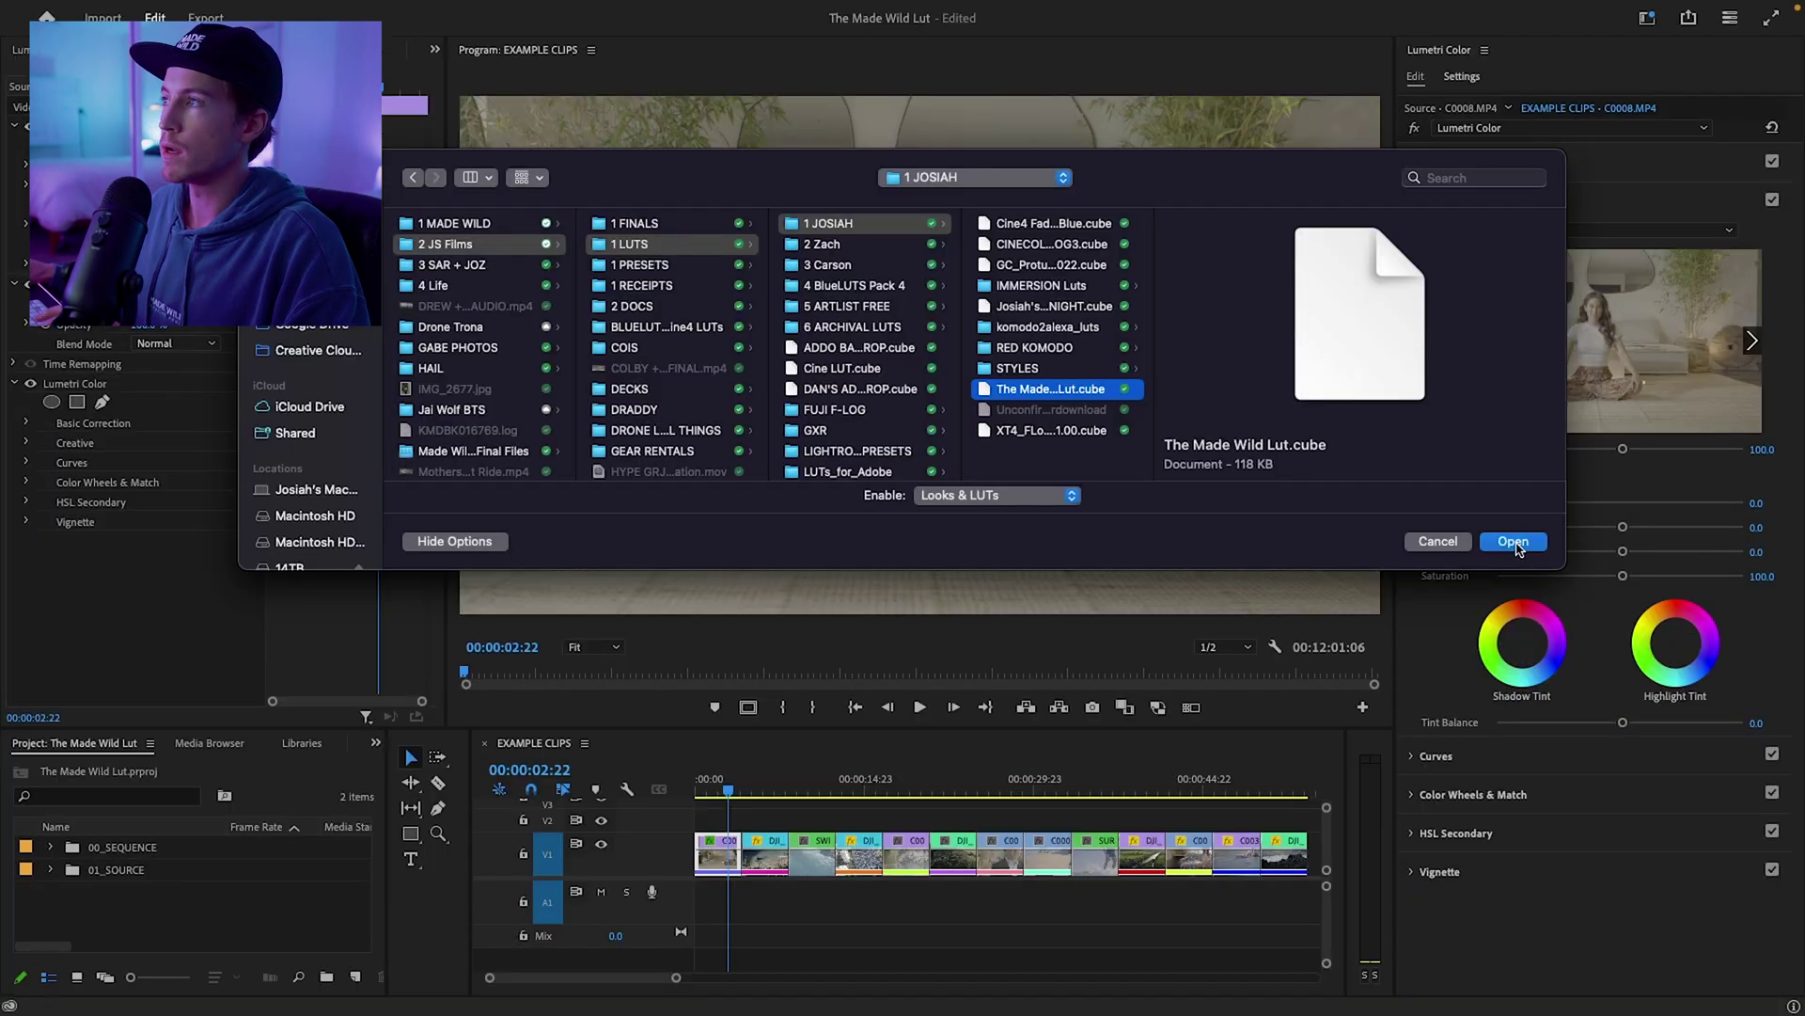
{"action": "left_click", "coordinate": [1515, 545]}
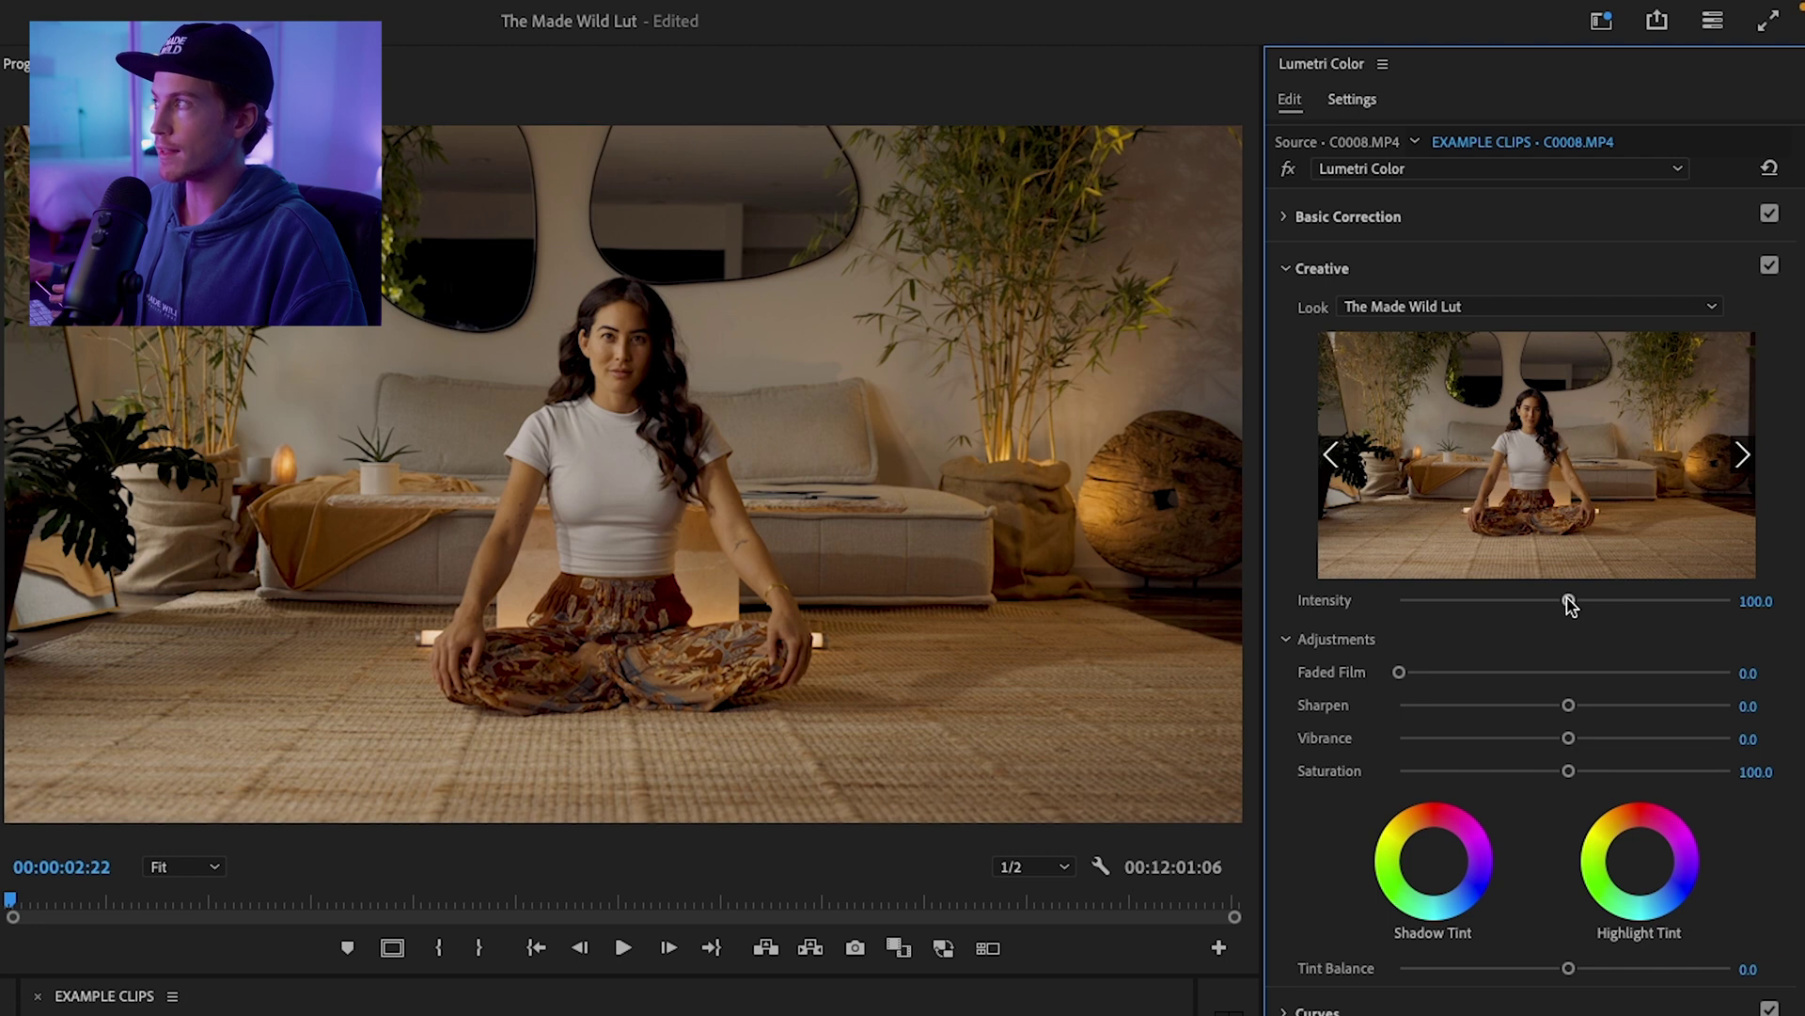
Step: Lower The Made Wild Lut's Creative Intensity, then restore it to about 100
{"action": "left_click_drag", "start_coordinate": [1568, 603], "coordinate": [1340, 610]}
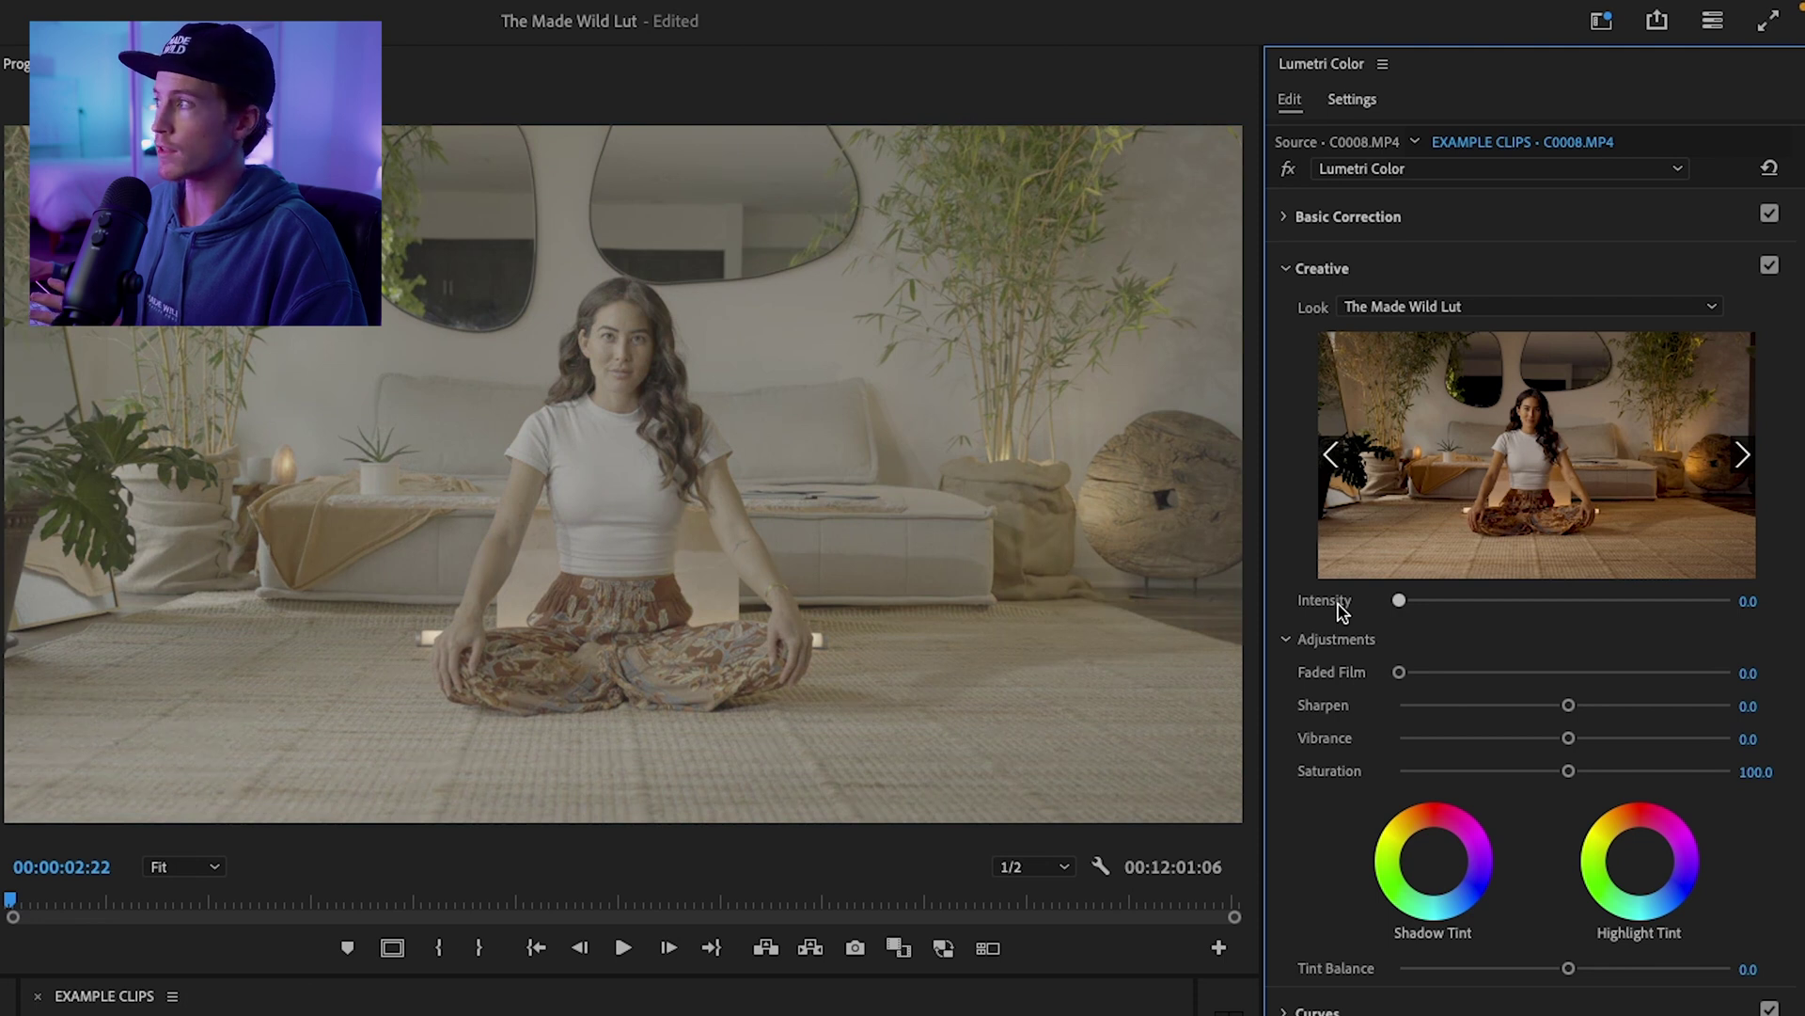
{"action": "left_click_drag", "start_coordinate": [1340, 609], "coordinate": [1567, 608]}
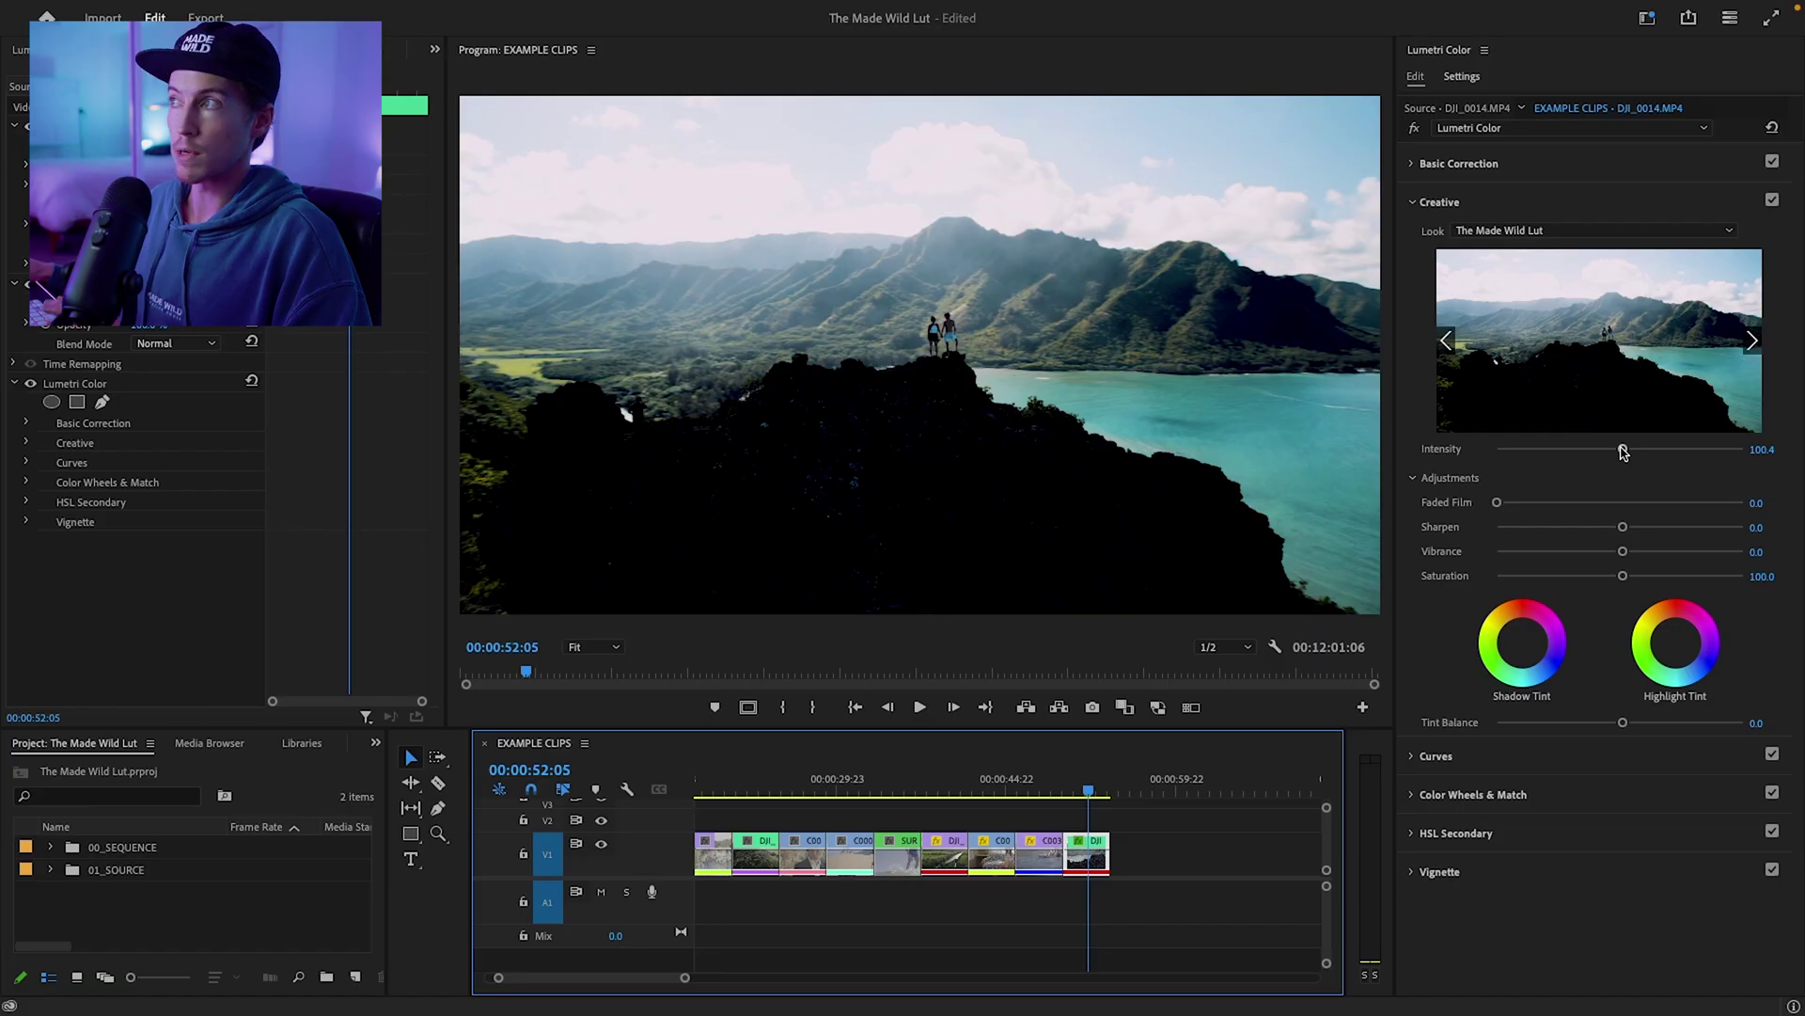
Step: Lower the mountain clip's Creative Intensity to about 32
{"action": "left_click_drag", "start_coordinate": [1624, 452], "coordinate": [1478, 471]}
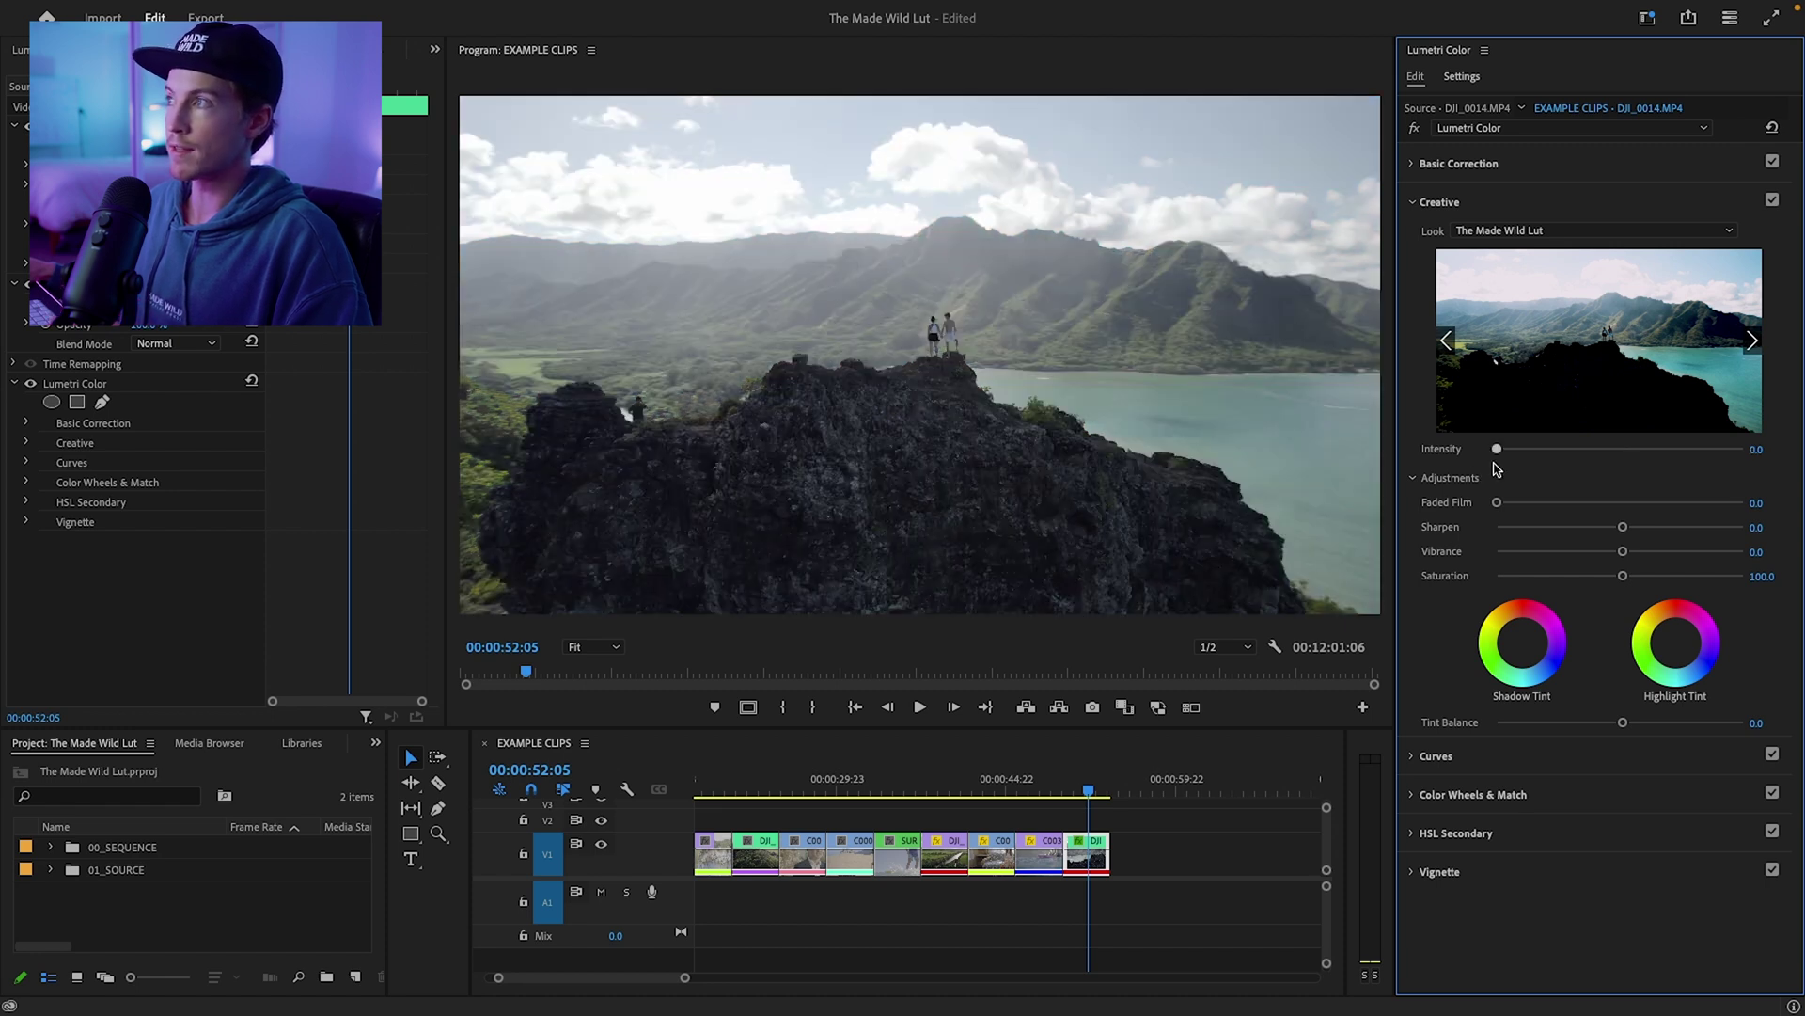
{"action": "left_click_drag", "start_coordinate": [1496, 449], "coordinate": [1533, 456]}
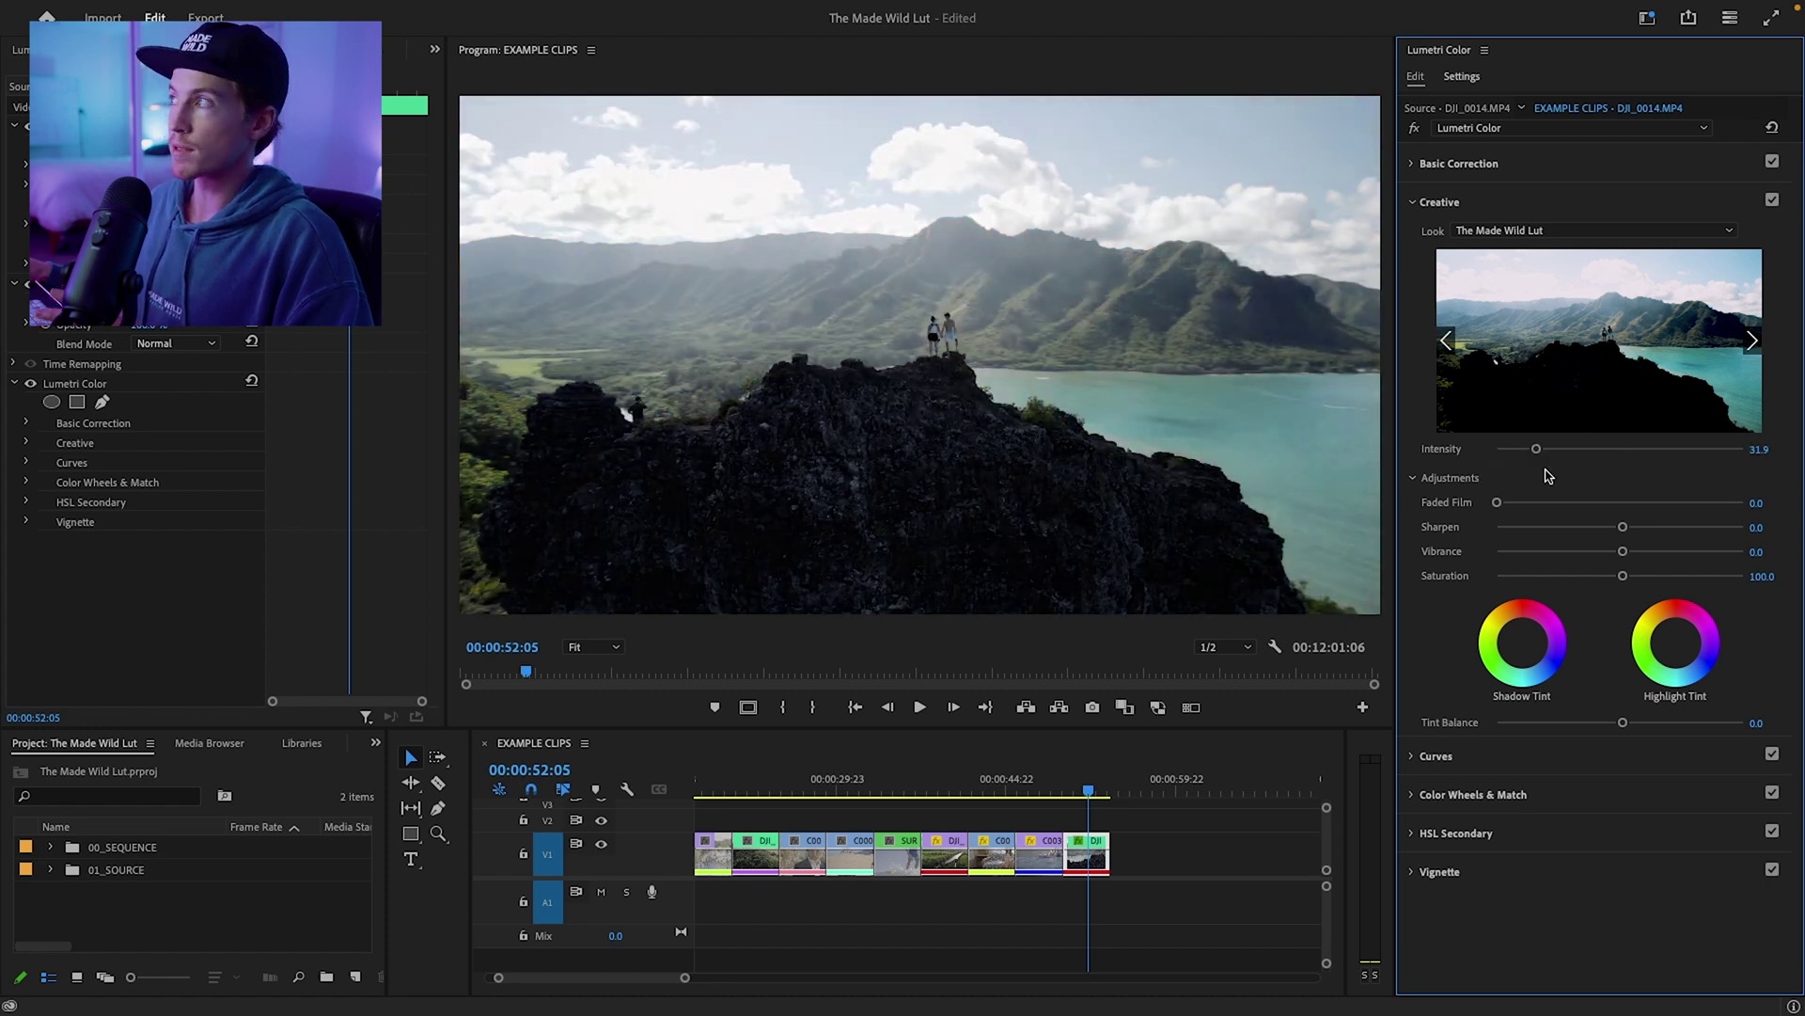
{"action": "left_click", "coordinate": [1431, 203]}
Step: In Basic Correction, darken shadows, lower highlights, lift whites and blacks, and raise exposure slightly
{"action": "left_click", "coordinate": [1434, 167]}
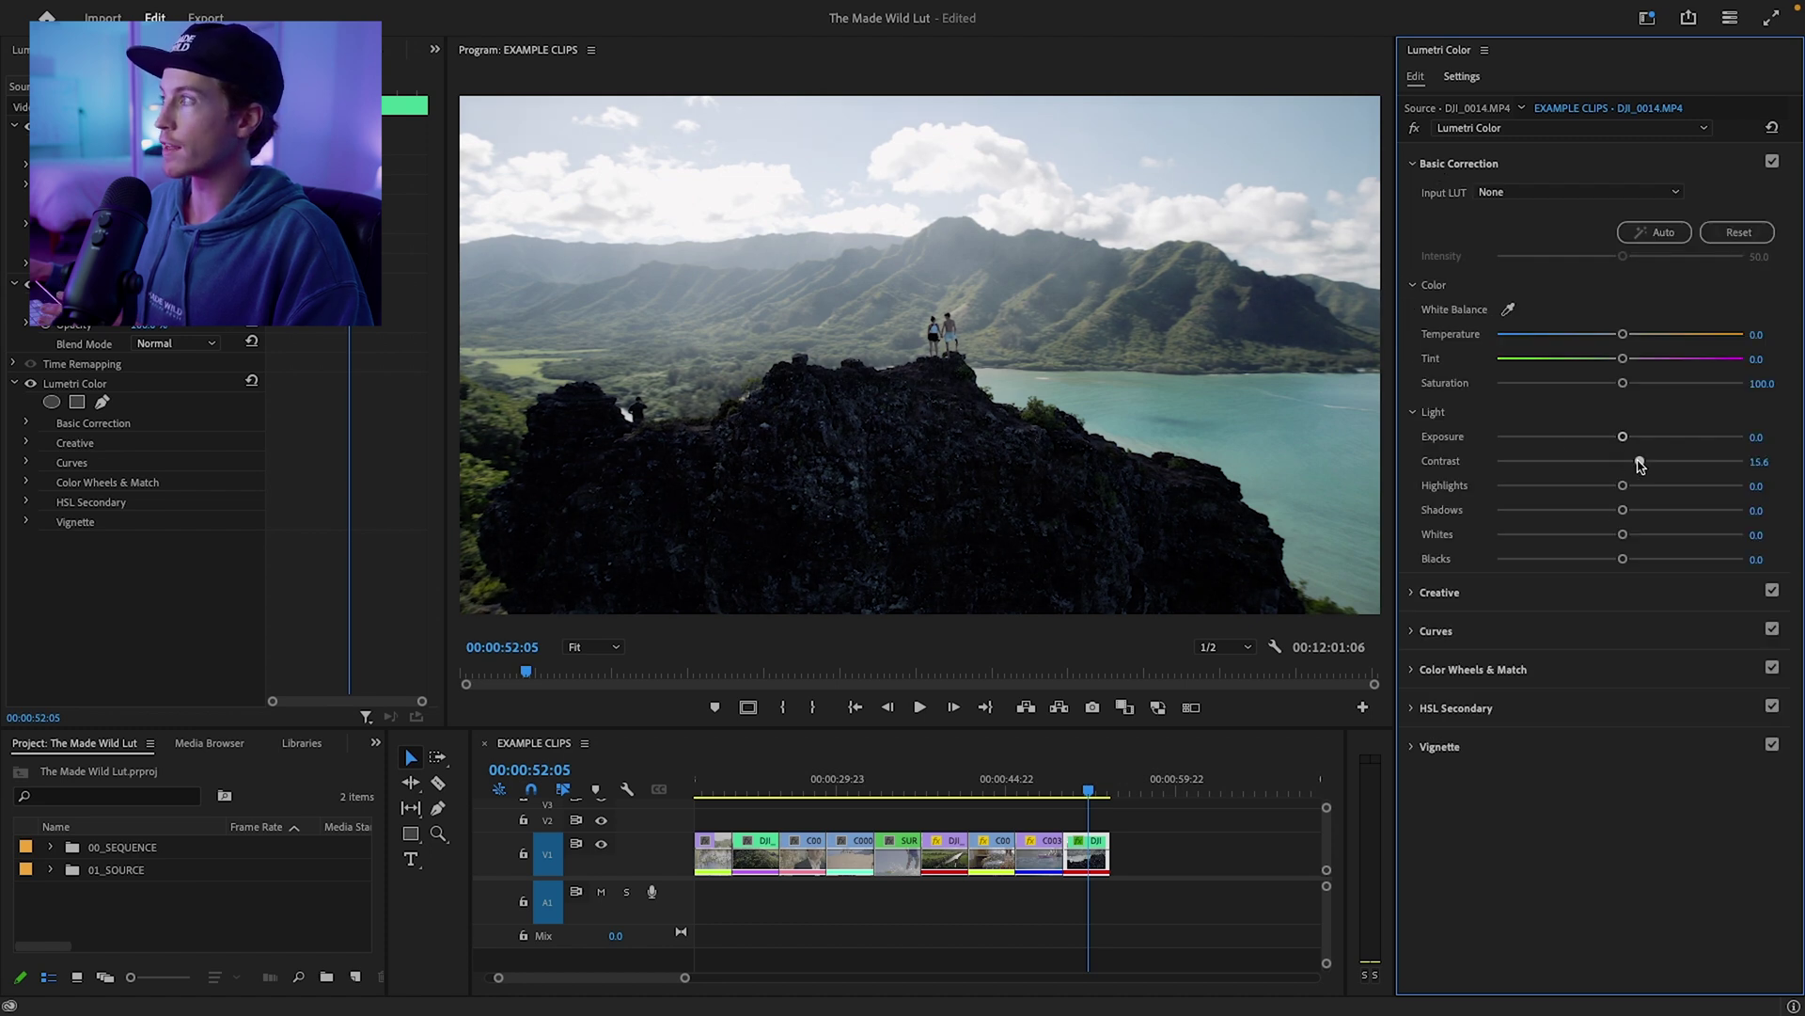
{"action": "left_click", "coordinate": [1591, 510]}
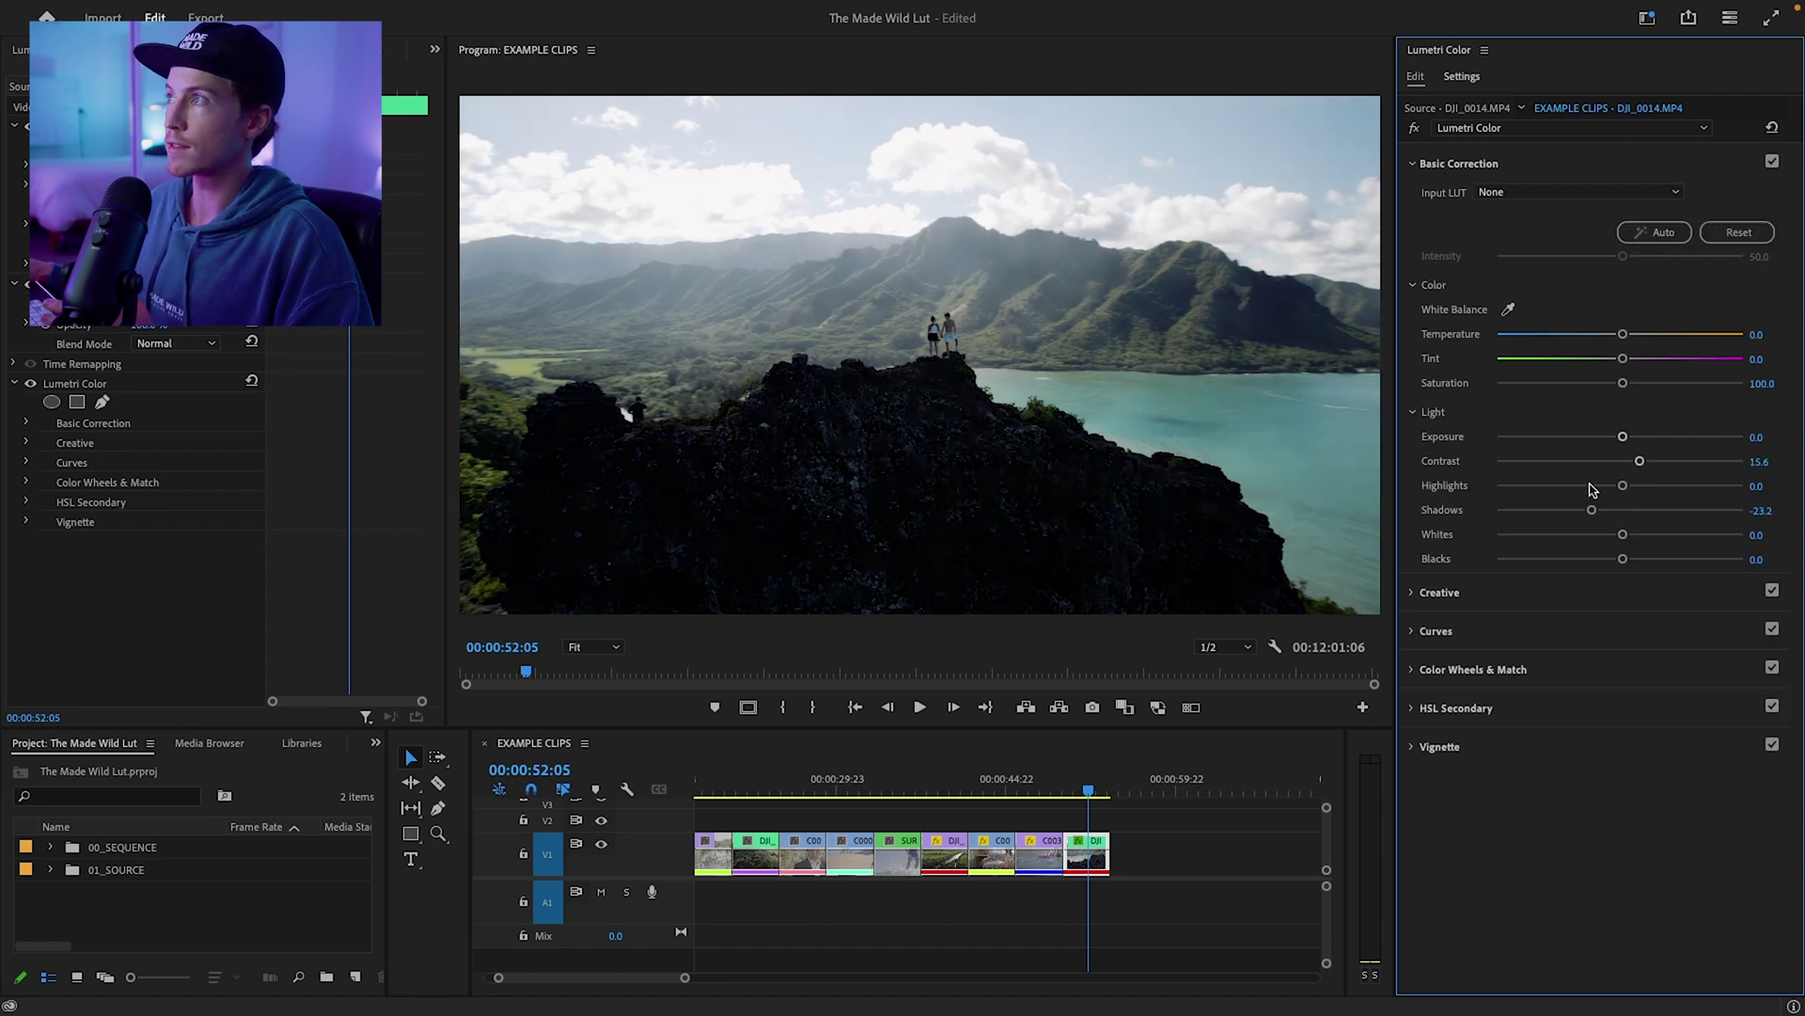
{"action": "left_click", "coordinate": [1592, 487]}
{"action": "left_click", "coordinate": [1640, 534]}
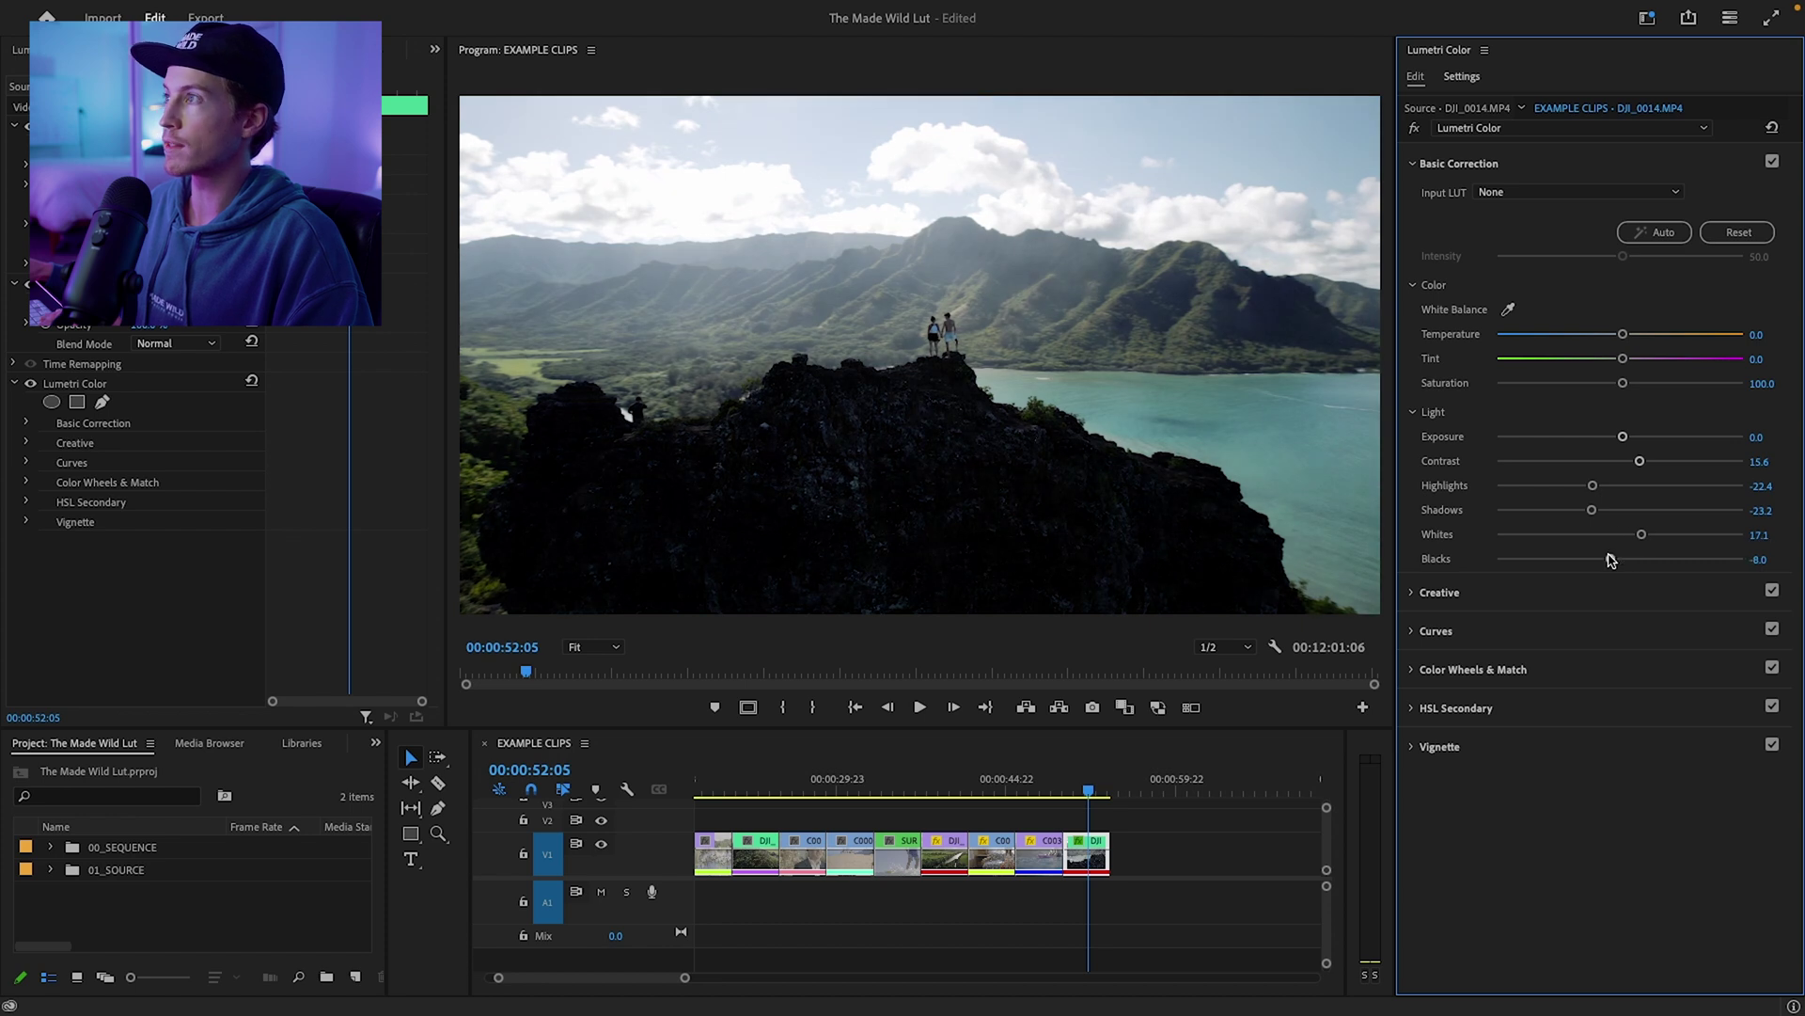
{"action": "left_click_drag", "start_coordinate": [1642, 562], "coordinate": [1646, 561]}
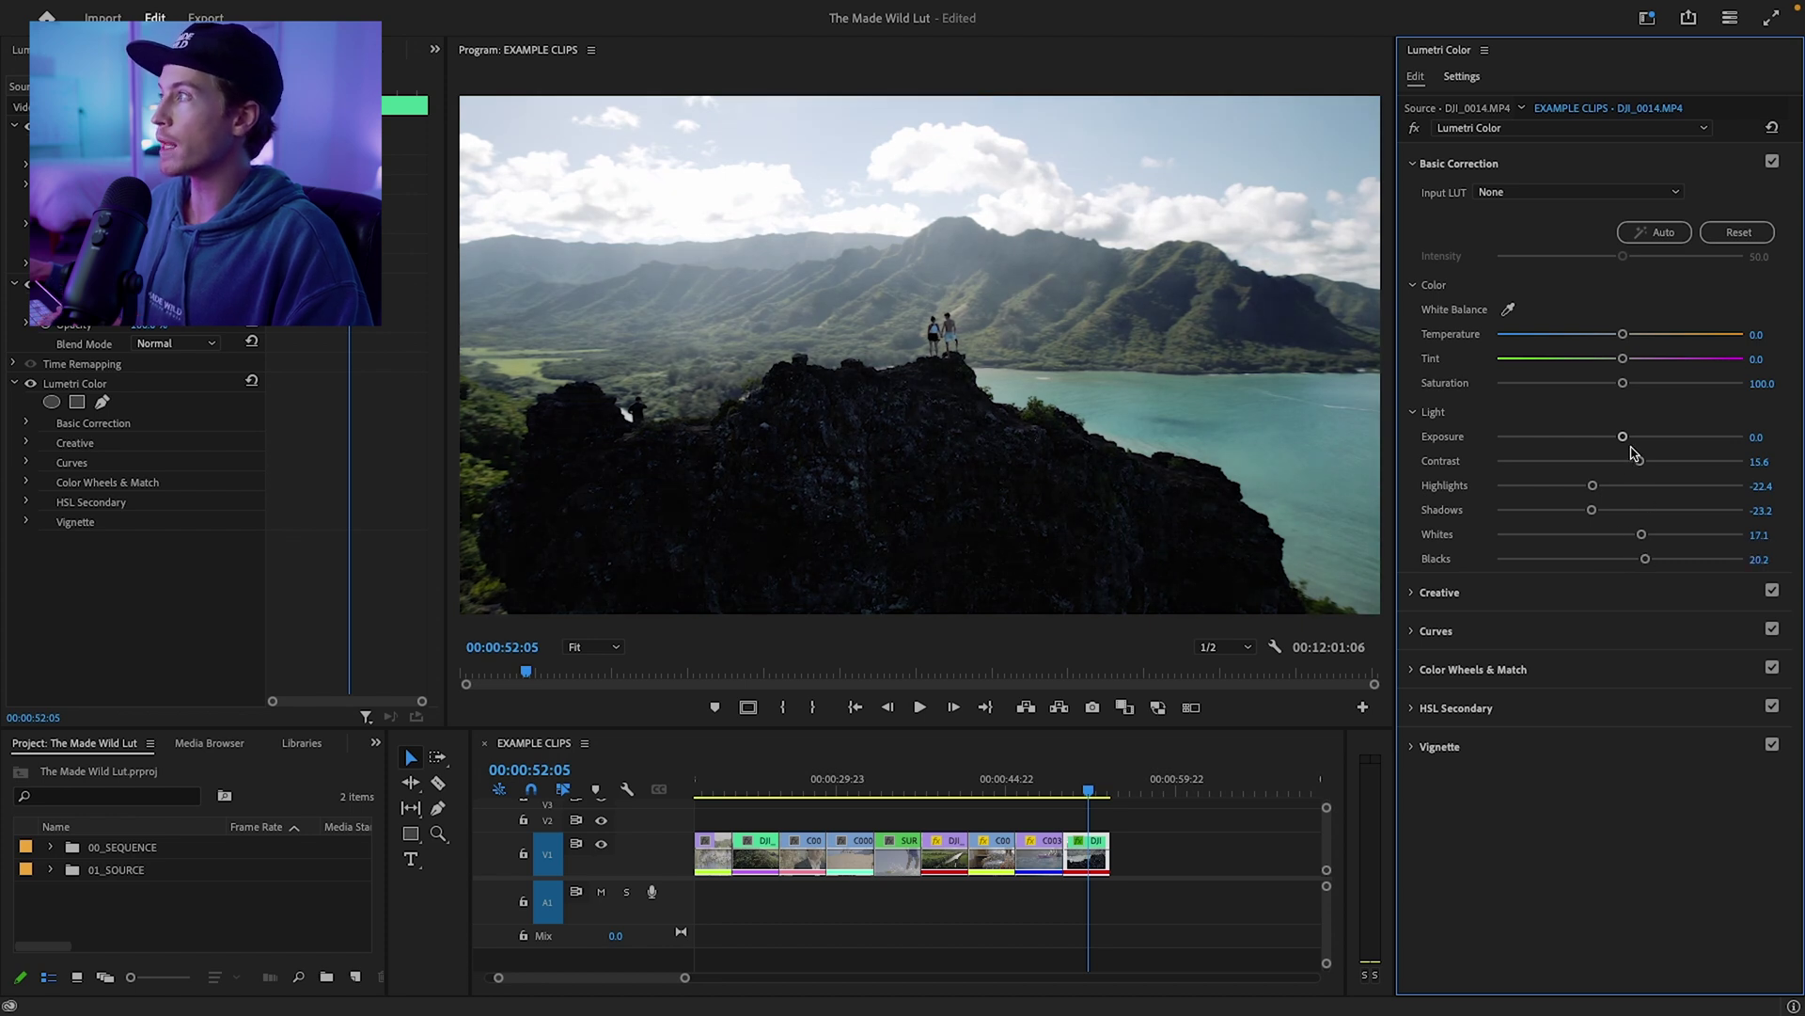
{"action": "left_click_drag", "start_coordinate": [1622, 438], "coordinate": [1626, 439]}
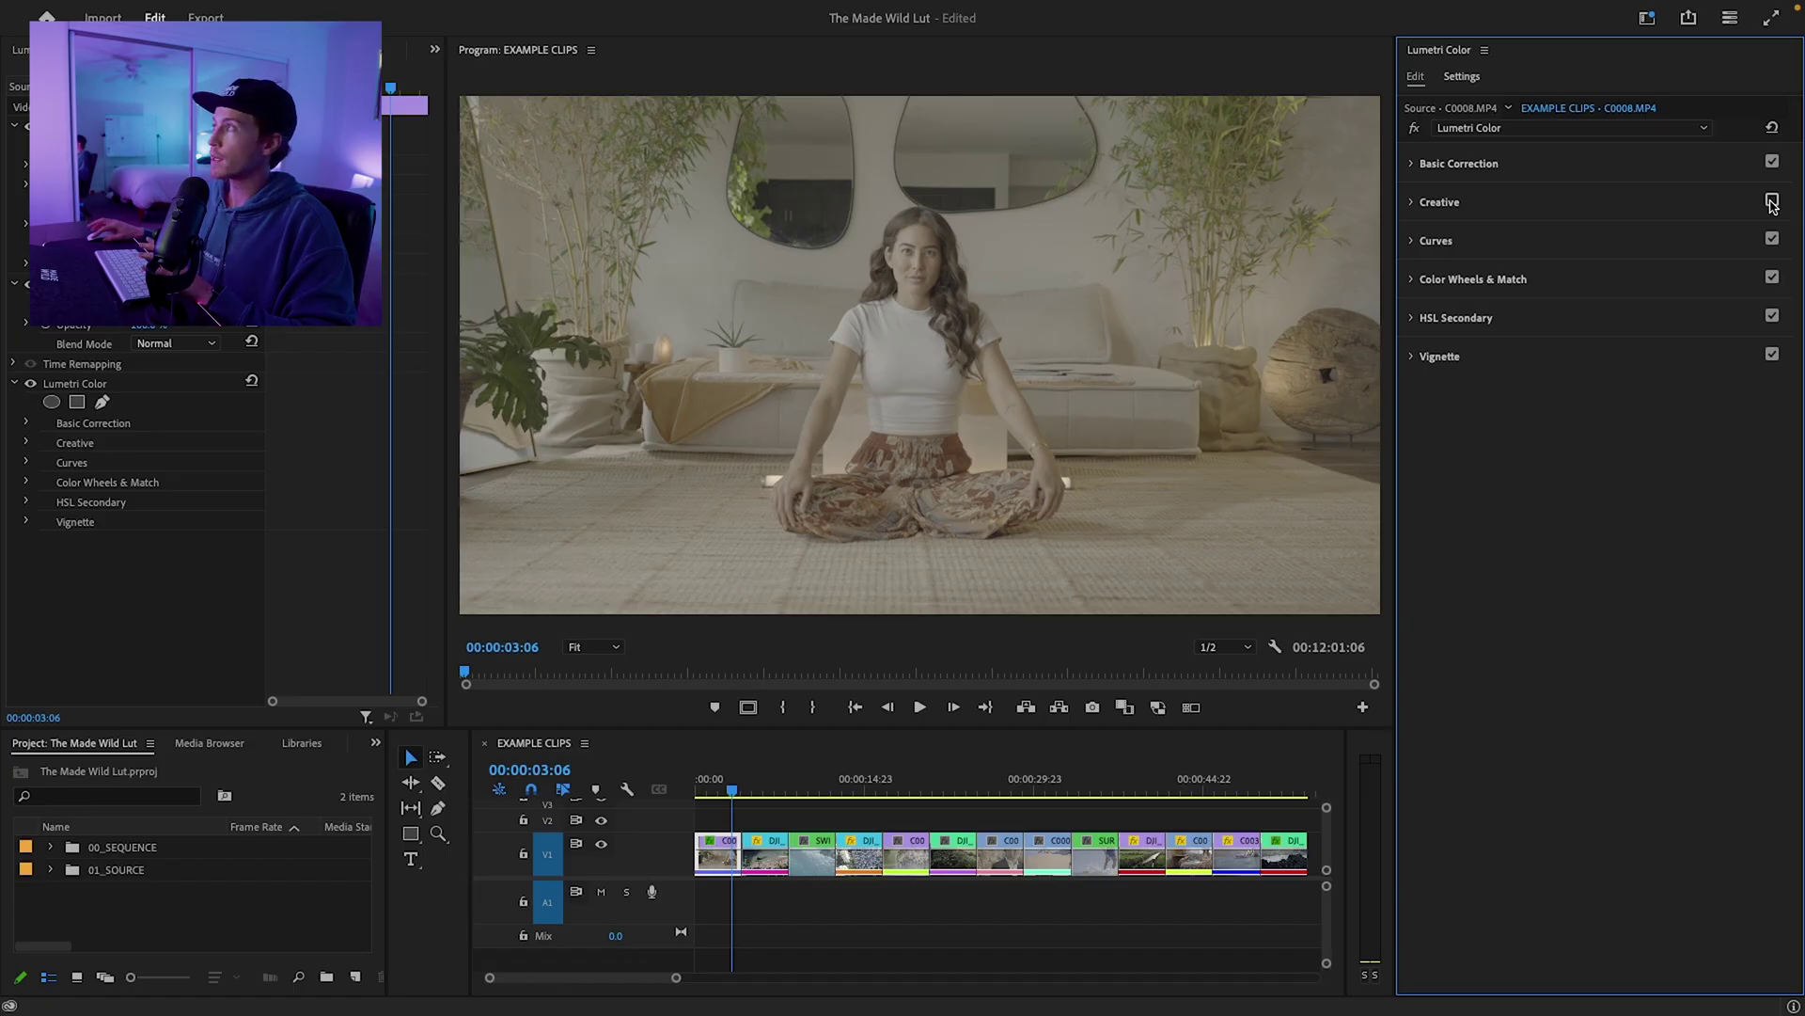
Step: Re-enable the seated-woman clip's Creative look, then nudge exposure up and highlights down
{"action": "left_click", "coordinate": [1771, 203]}
{"action": "left_click", "coordinate": [1412, 164]}
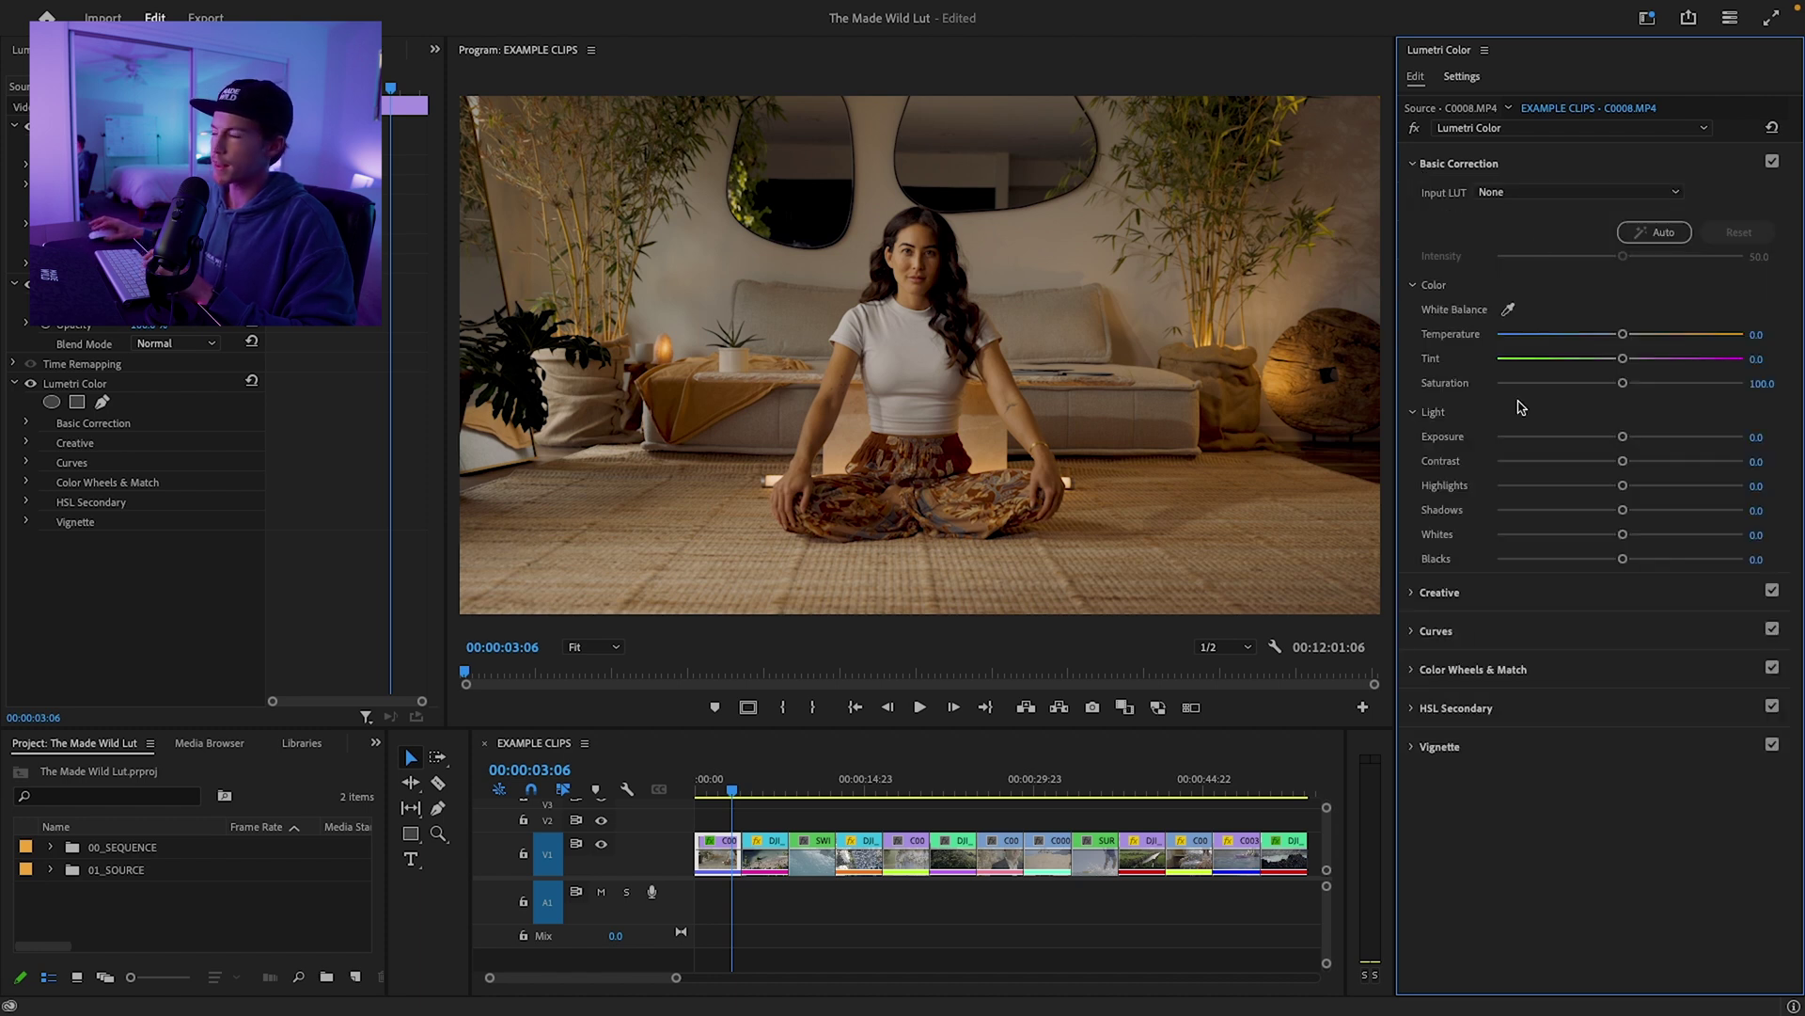
{"action": "left_click_drag", "start_coordinate": [1620, 436], "coordinate": [1621, 438]}
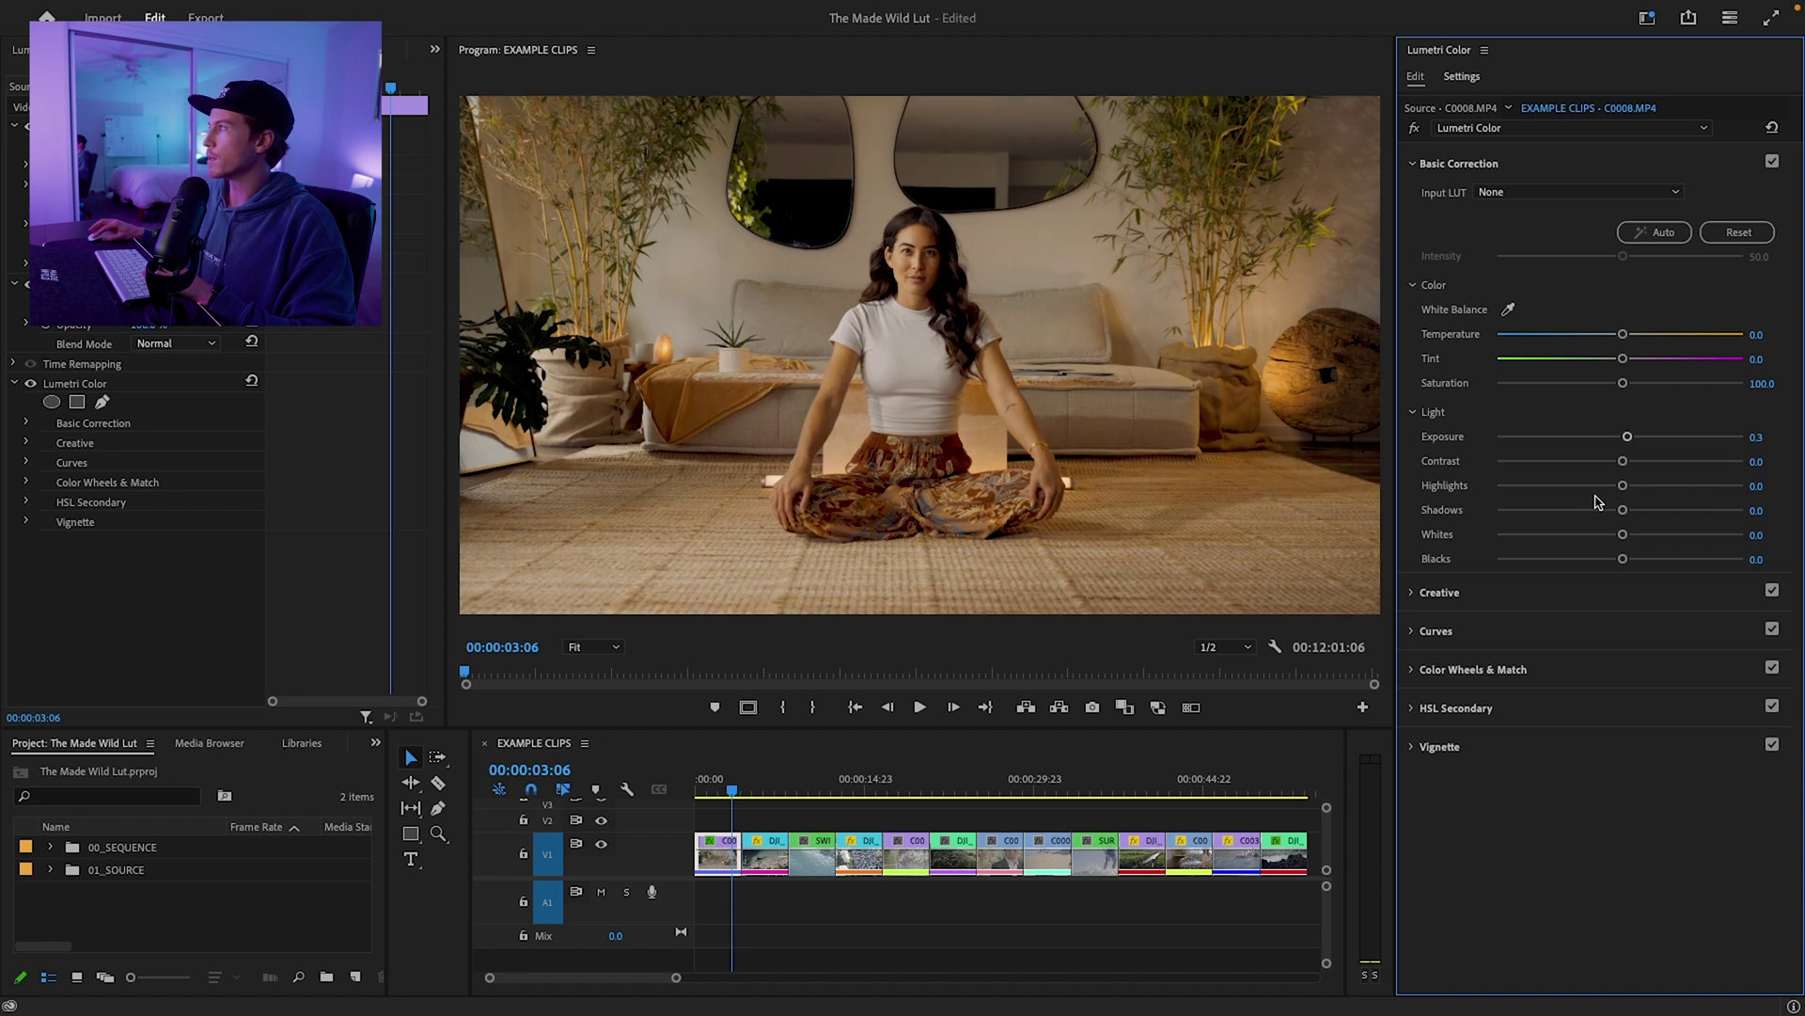
{"action": "left_click_drag", "start_coordinate": [1602, 490], "coordinate": [1604, 488]}
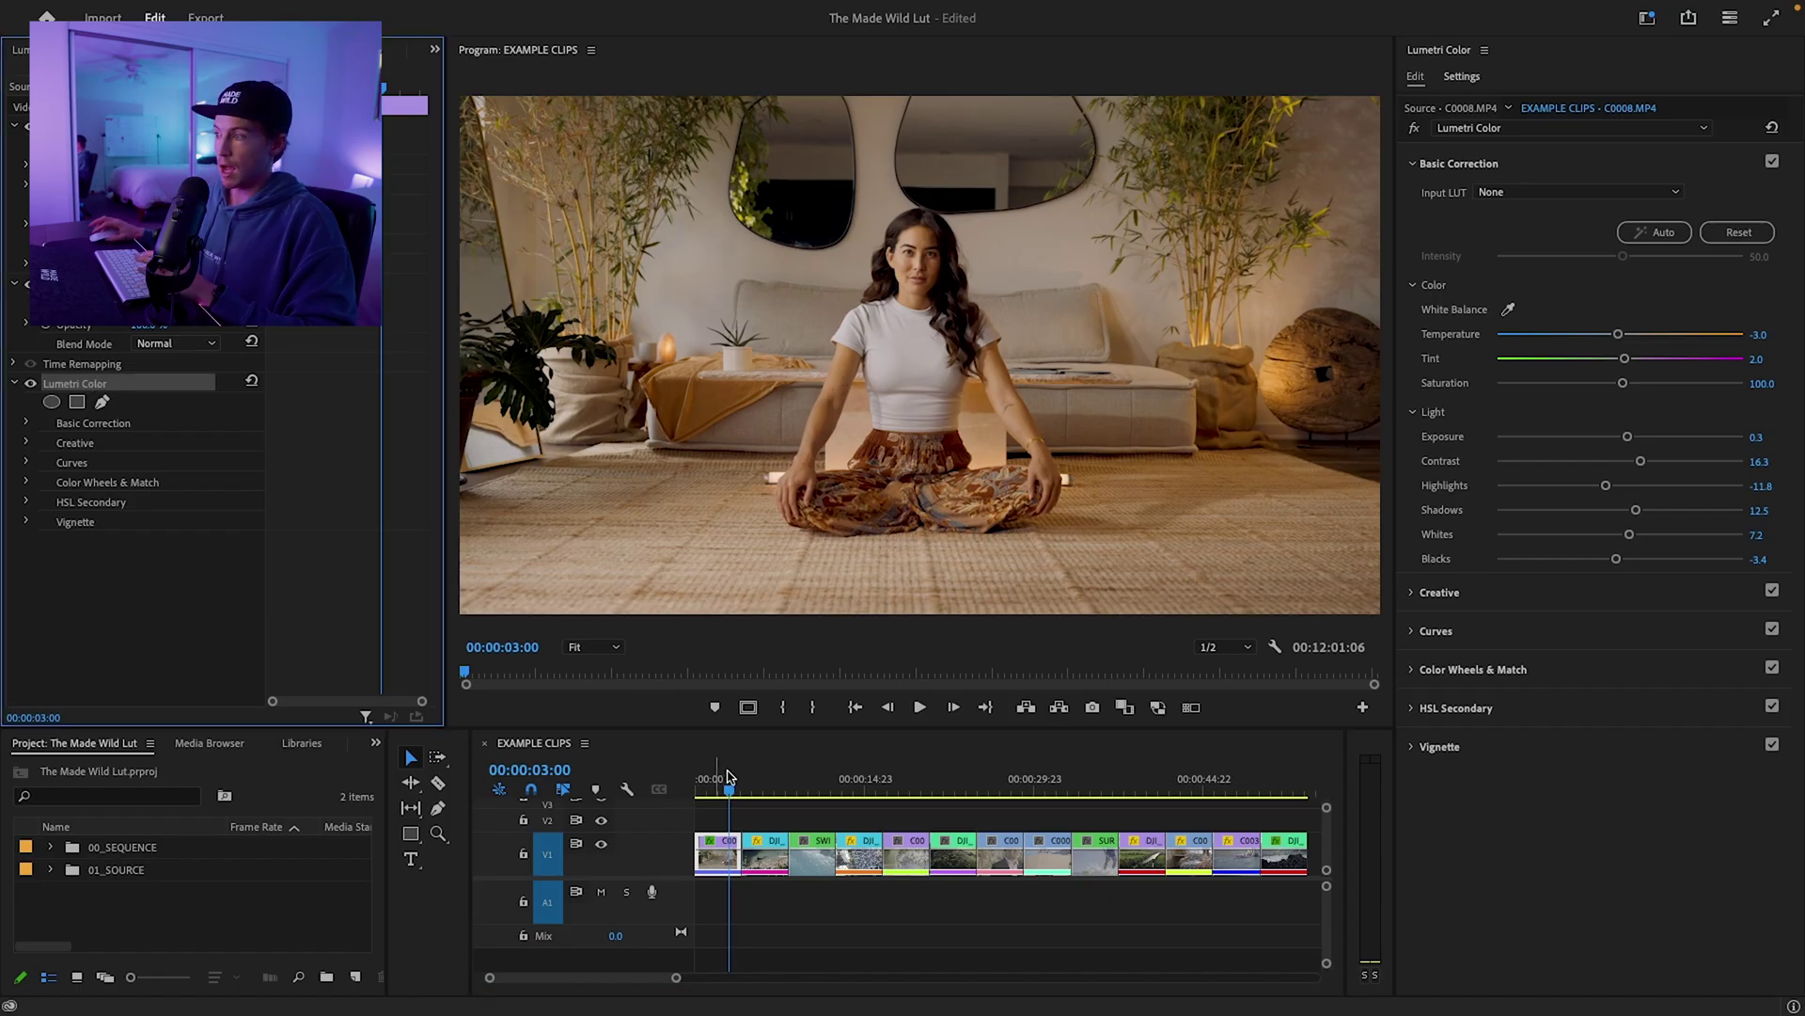
Step: Paste the grade onto the SWIM underwater clip and strengthen its contrast, then select DJI_0045
{"action": "left_click", "coordinate": [807, 835]}
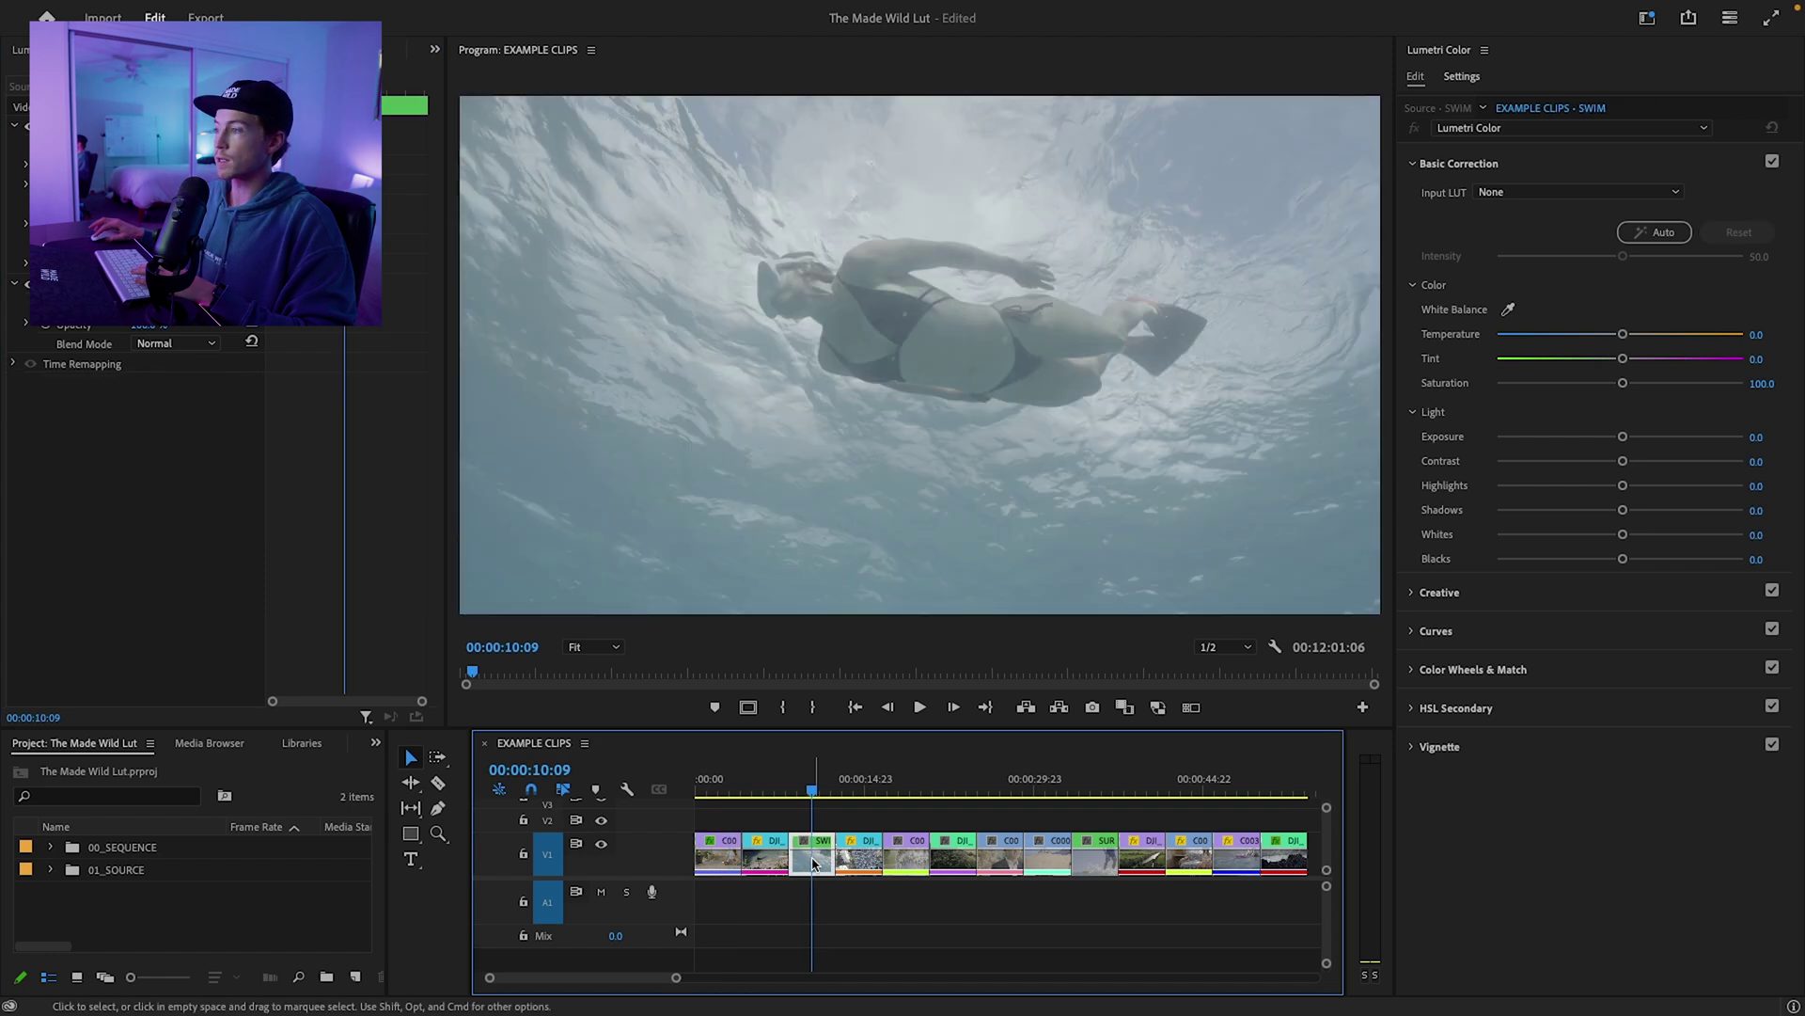
{"action": "key", "text": "ctrl+alt+v"}
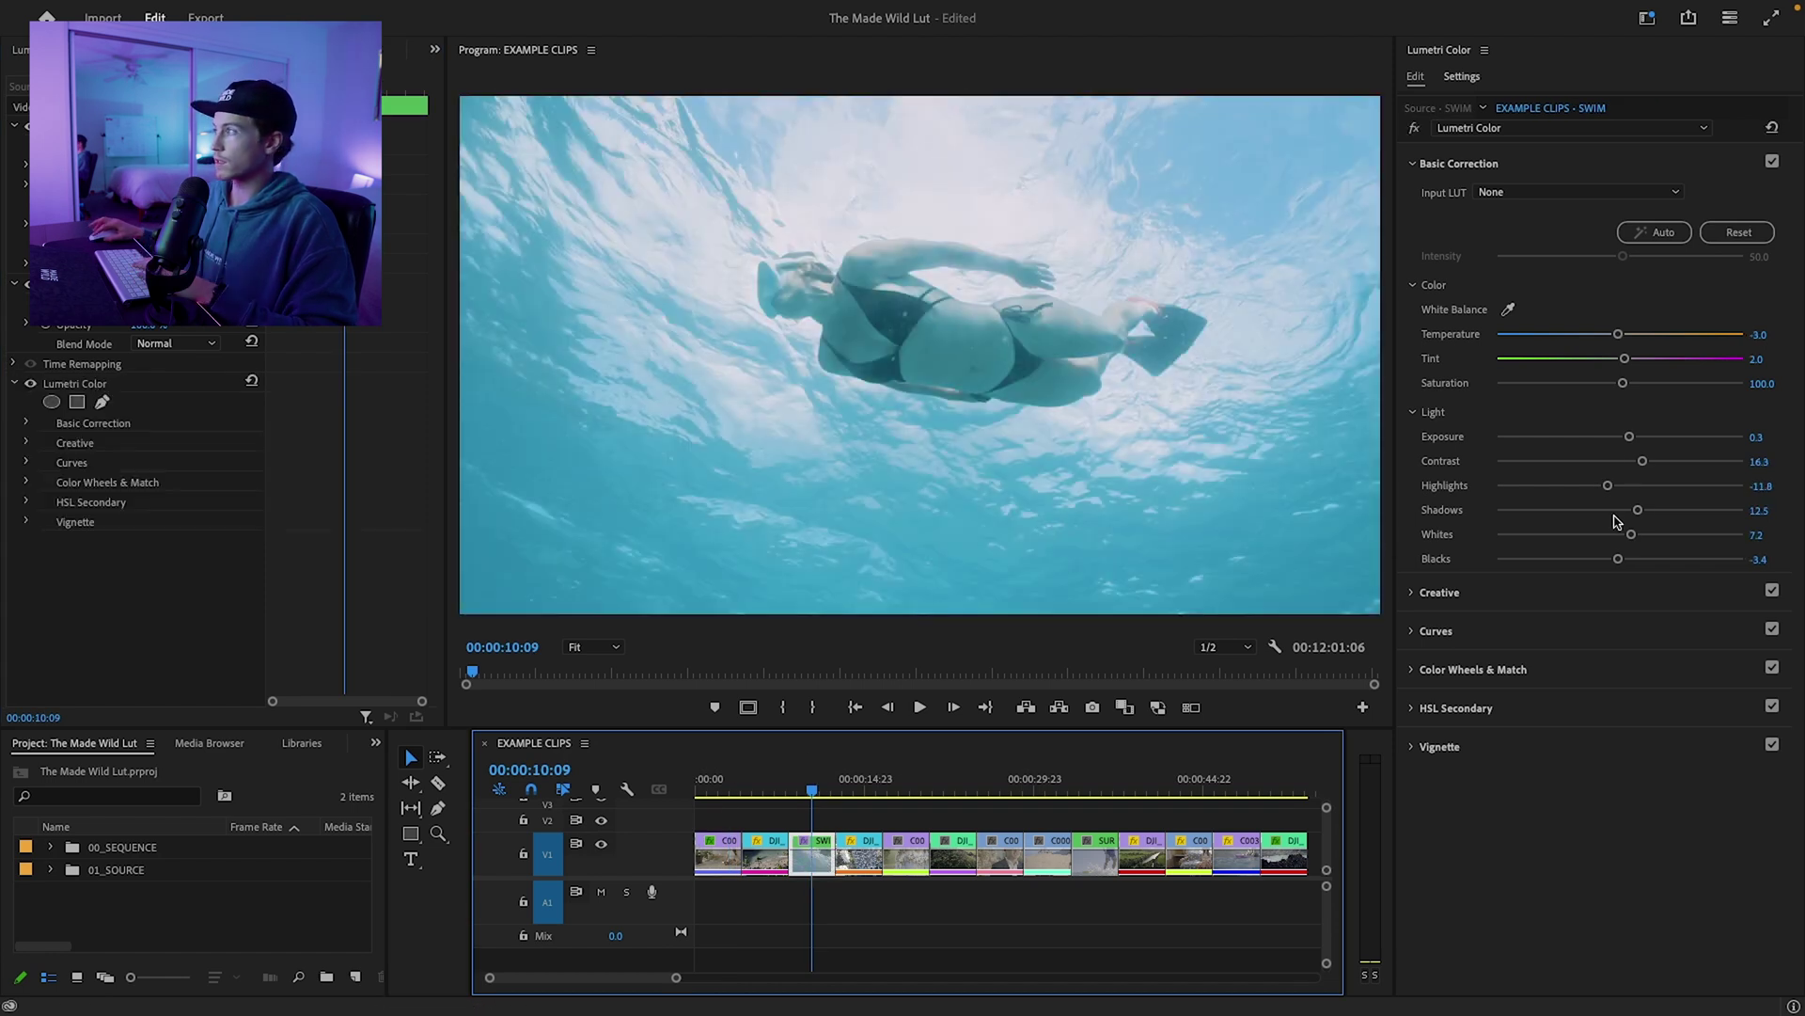
{"action": "mouse_move", "coordinate": [1654, 466]}
{"action": "left_mouse_down"}
{"action": "mouse_move", "coordinate": [1618, 510]}
{"action": "mouse_move", "coordinate": [1589, 486]}
{"action": "mouse_move", "coordinate": [1600, 538]}
{"action": "left_mouse_up"}
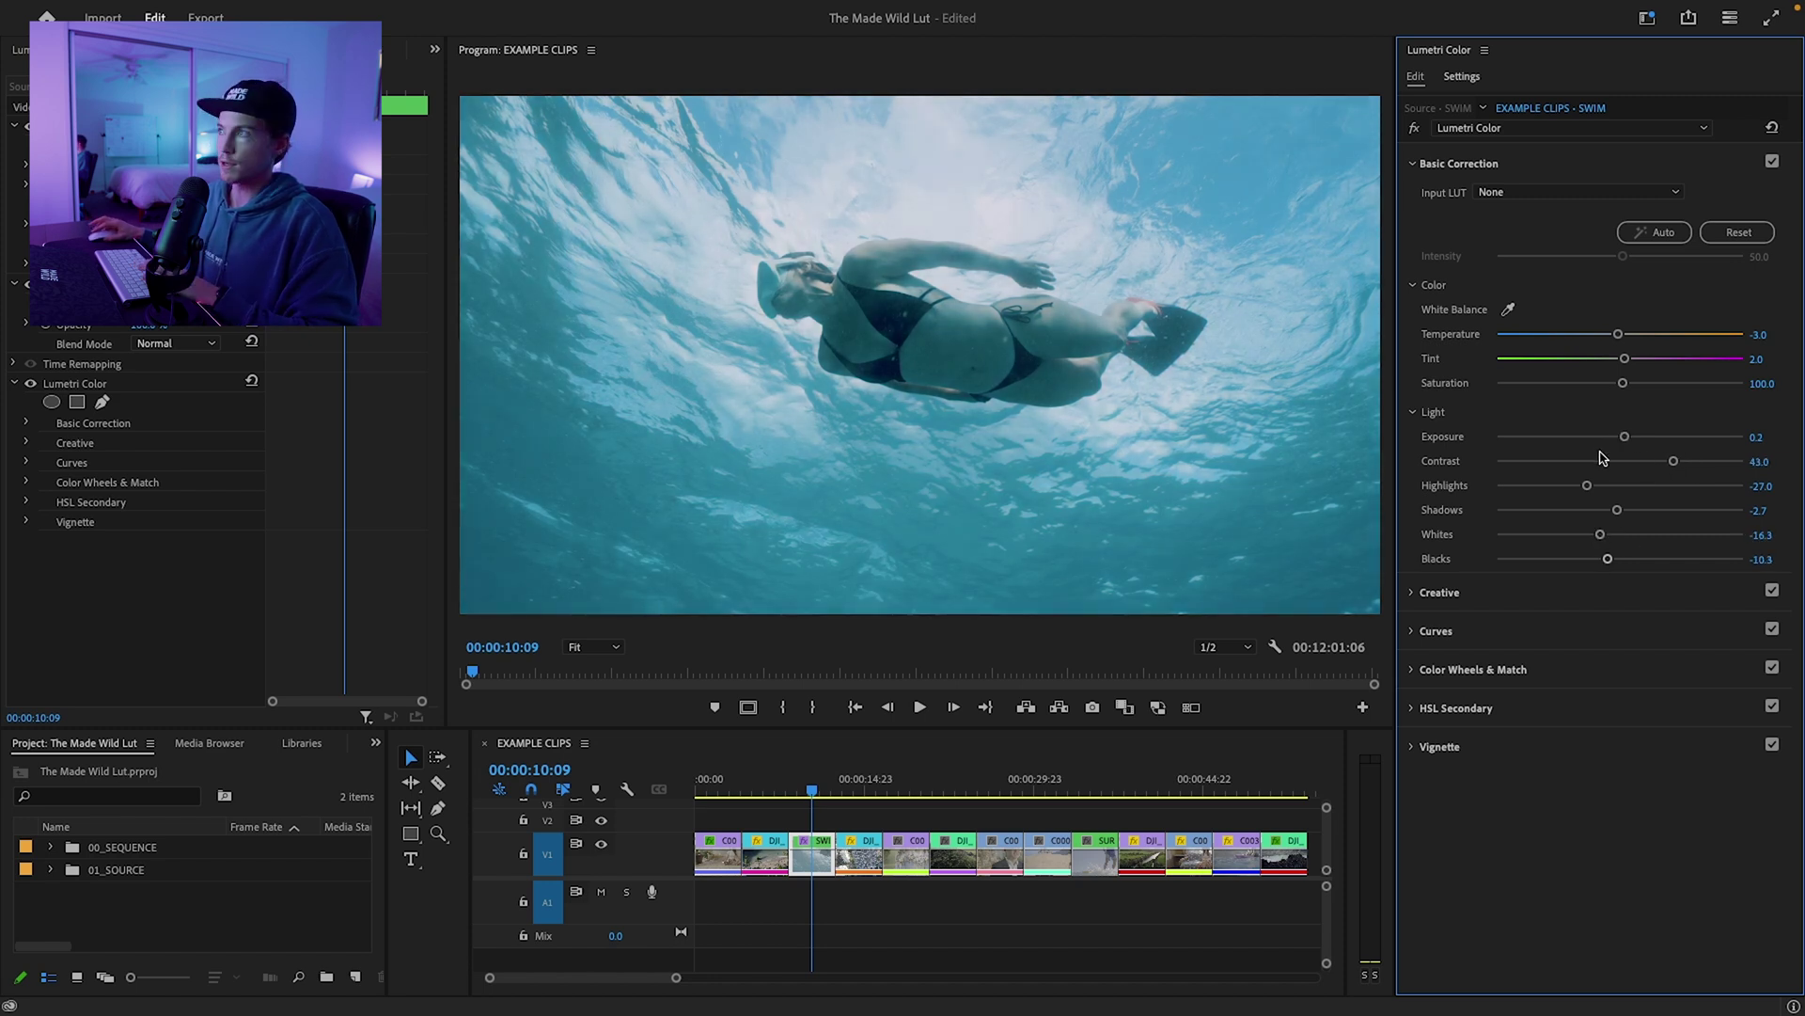
{"action": "left_click", "coordinate": [770, 790]}
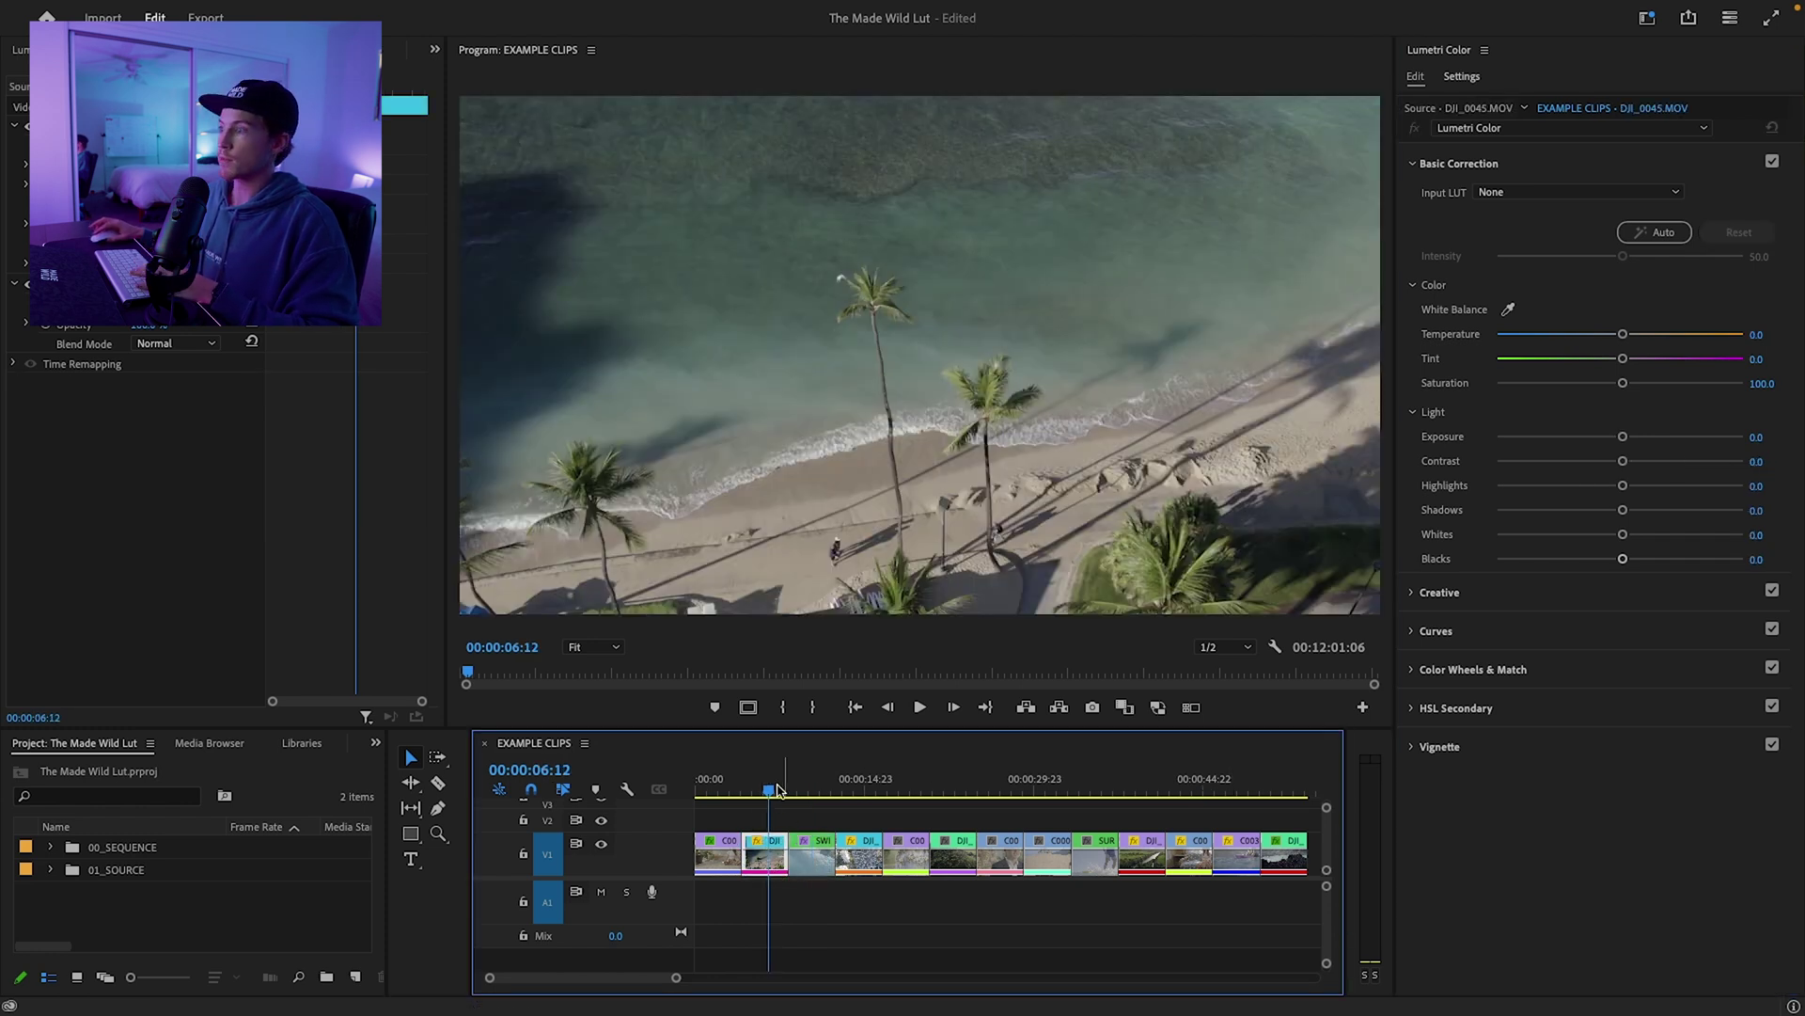
Step: Paste the grade onto DJI_0045 and lower The Made Wild Lut's intensity to about 48
{"action": "key", "text": "ctrl+v"}
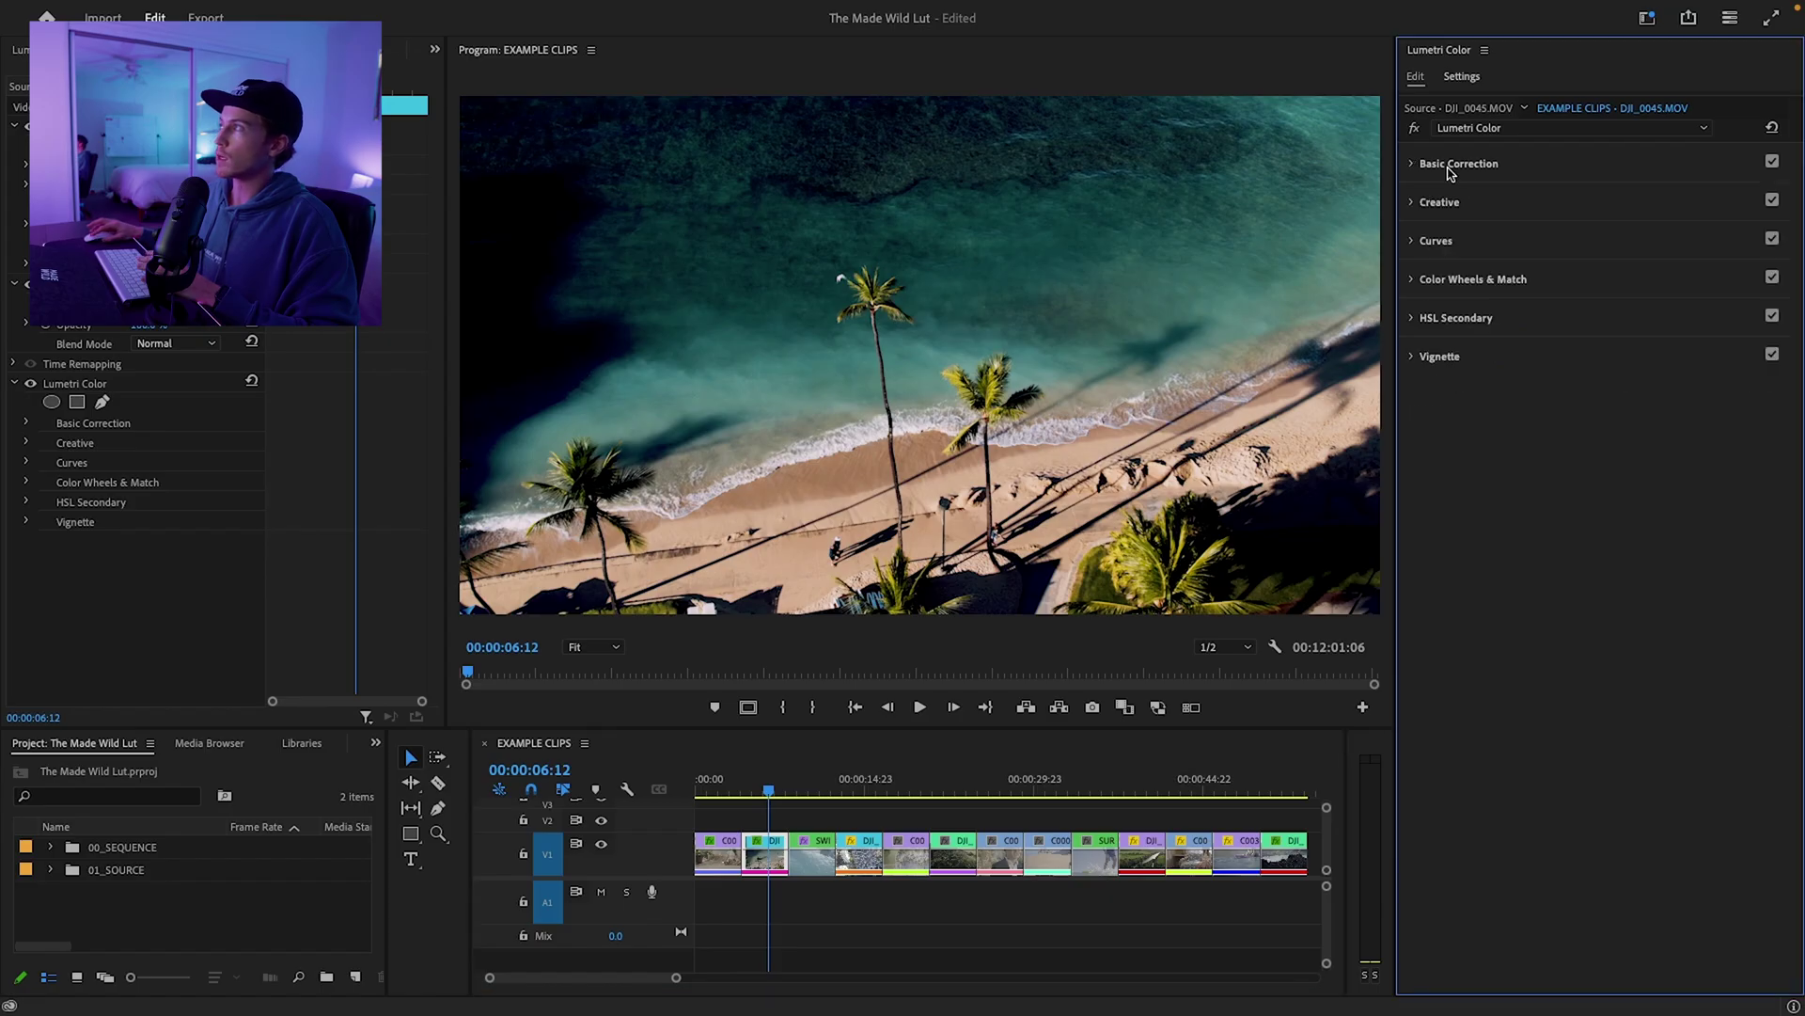
{"action": "left_click", "coordinate": [1450, 206]}
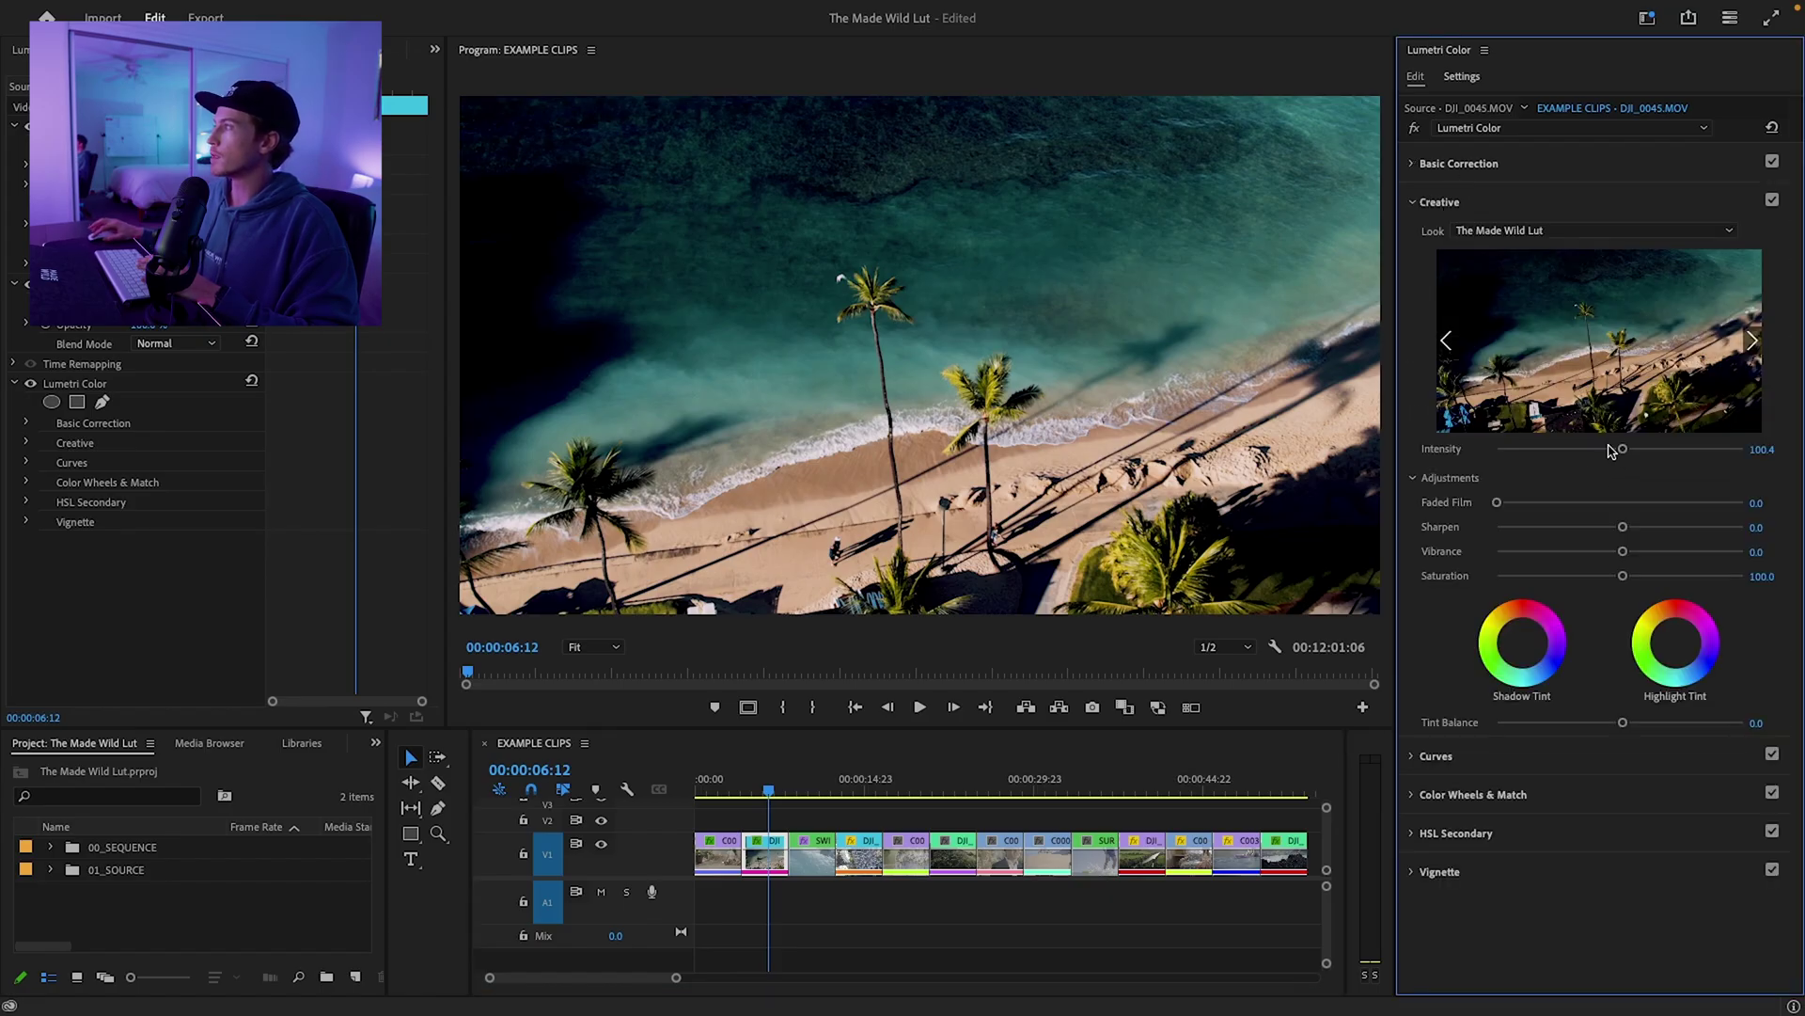
{"action": "left_click_drag", "start_coordinate": [1613, 450], "coordinate": [1570, 452]}
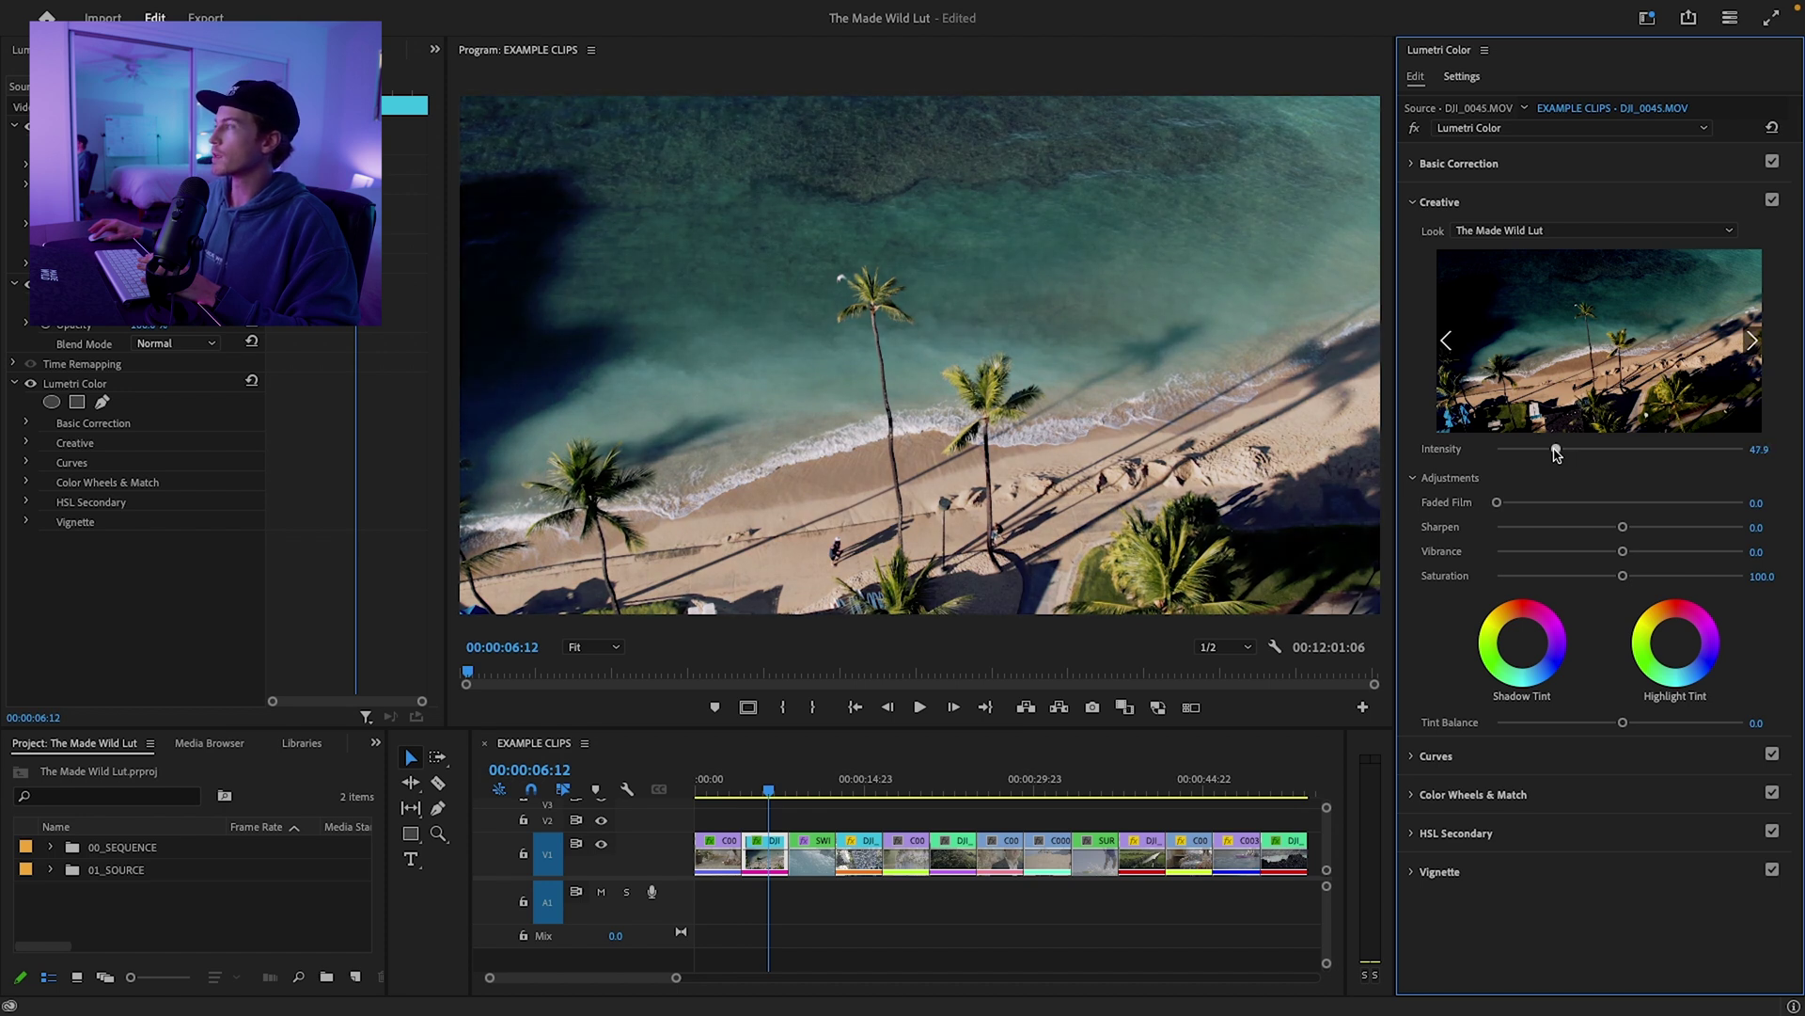
Step: Raise the beach clip's contrast and bypass the grade briefly to compare
{"action": "left_click", "coordinate": [1415, 204]}
{"action": "left_click", "coordinate": [1415, 163]}
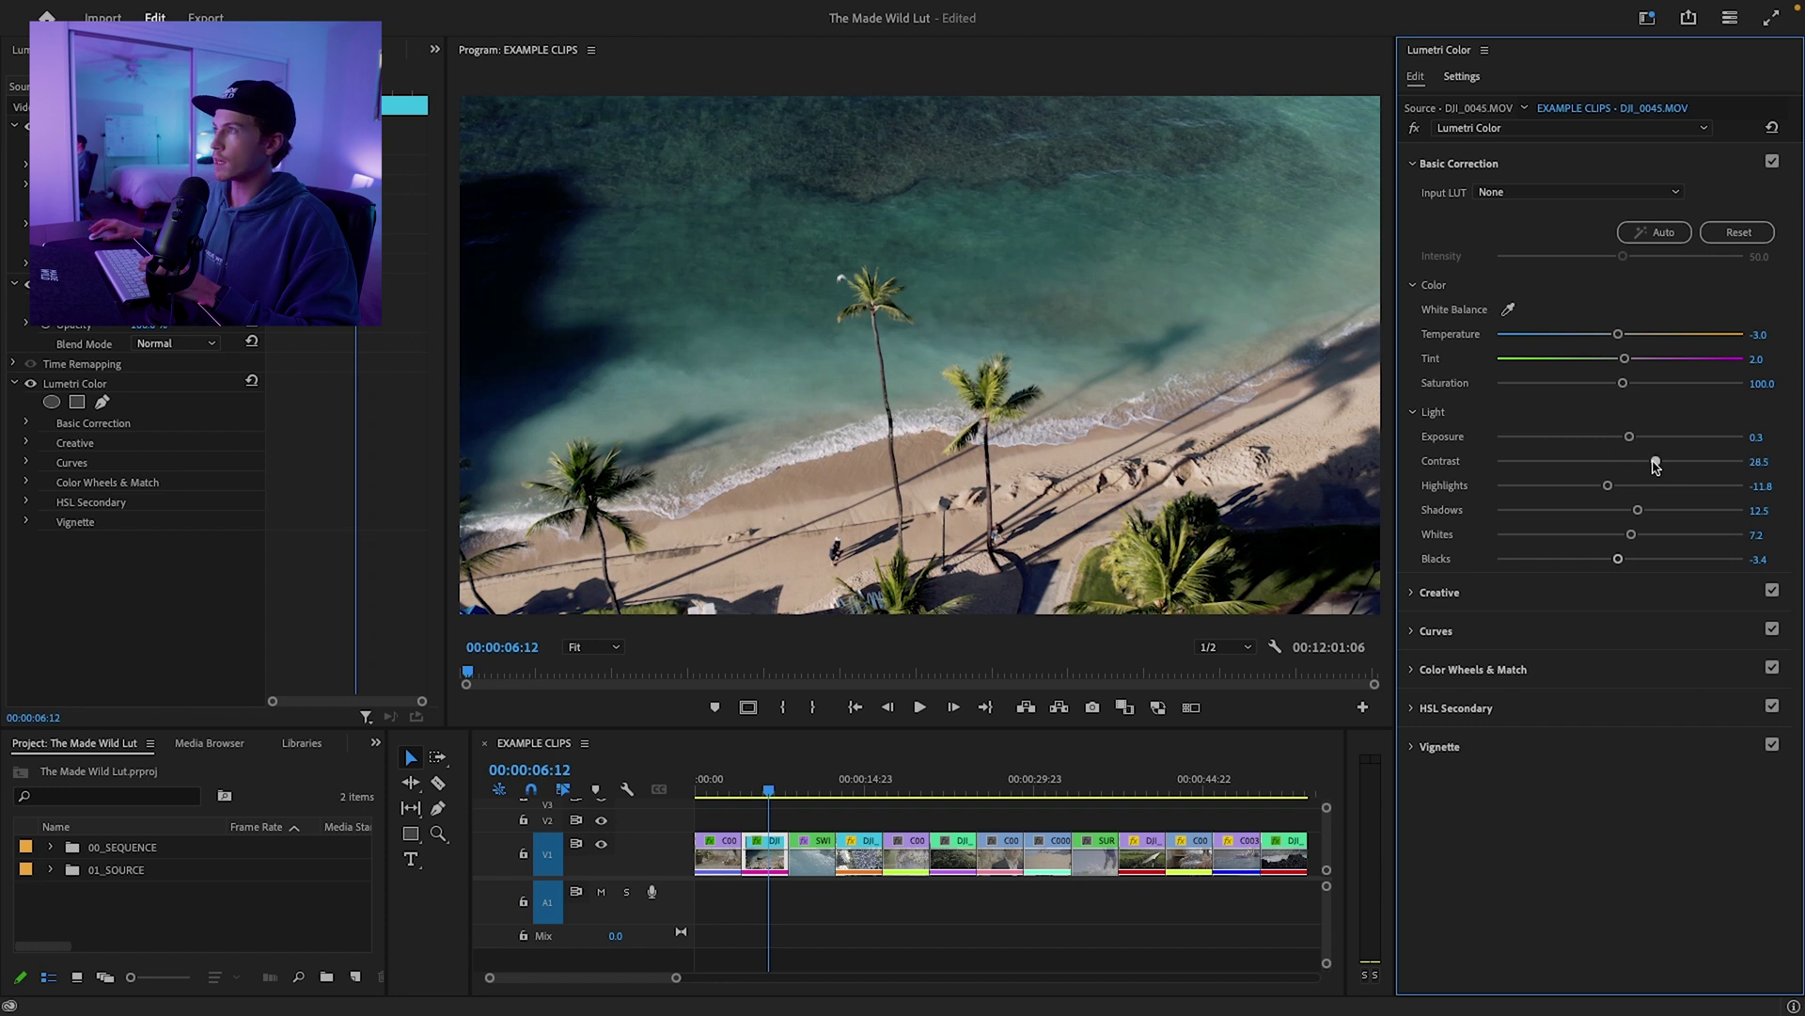
{"action": "mouse_move", "coordinate": [1661, 466]}
{"action": "left_mouse_down"}
{"action": "mouse_move", "coordinate": [1606, 558]}
{"action": "mouse_move", "coordinate": [1652, 536]}
{"action": "left_mouse_up"}
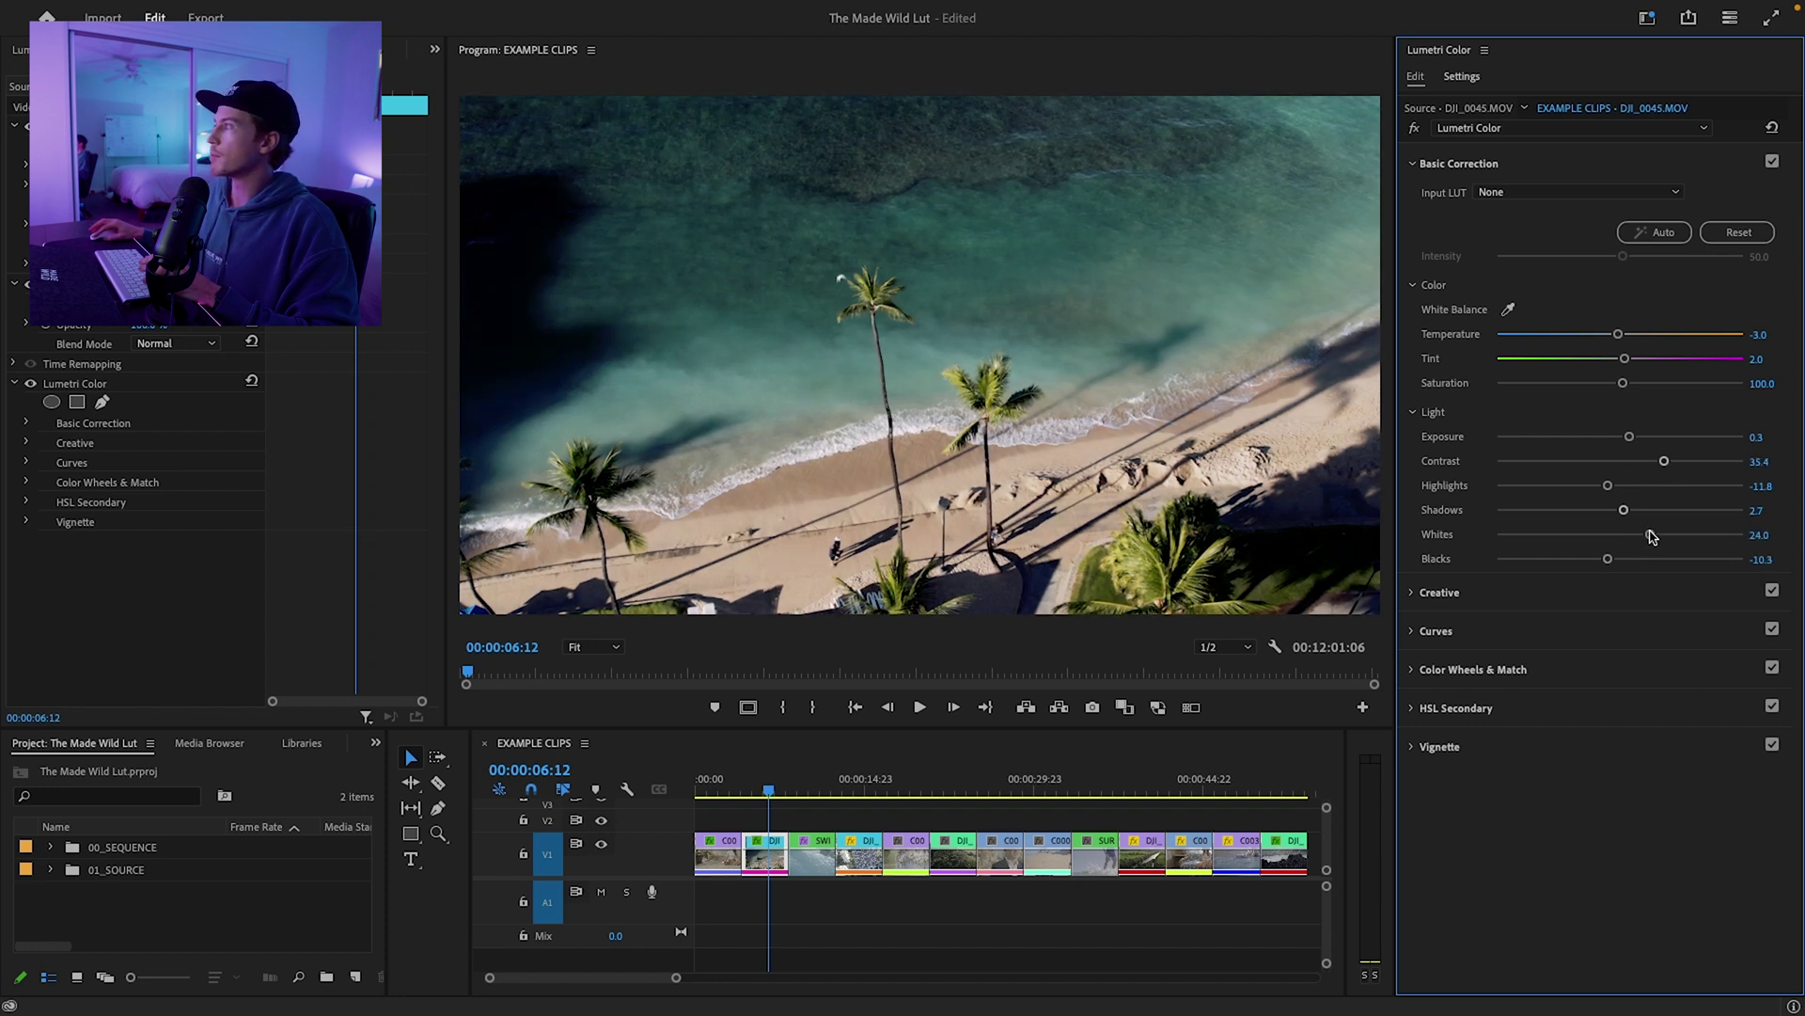
{"action": "left_click", "coordinate": [1415, 128]}
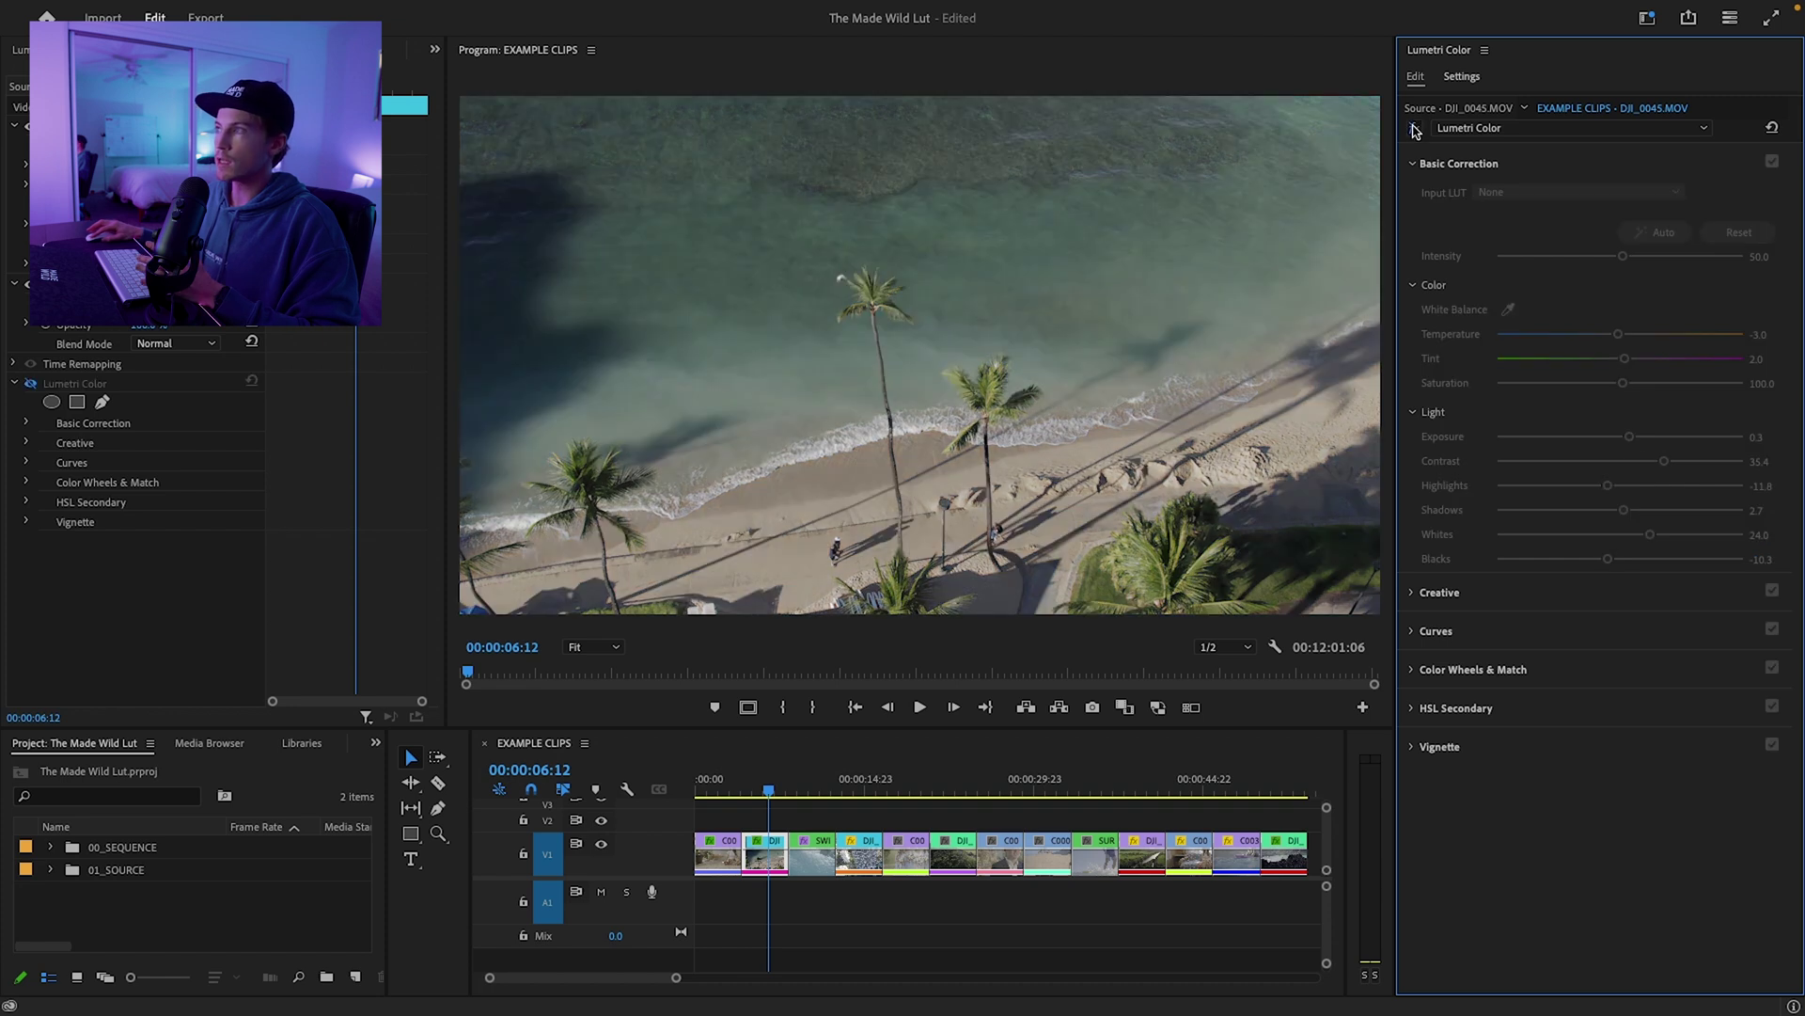
{"action": "left_click", "coordinate": [1415, 129]}
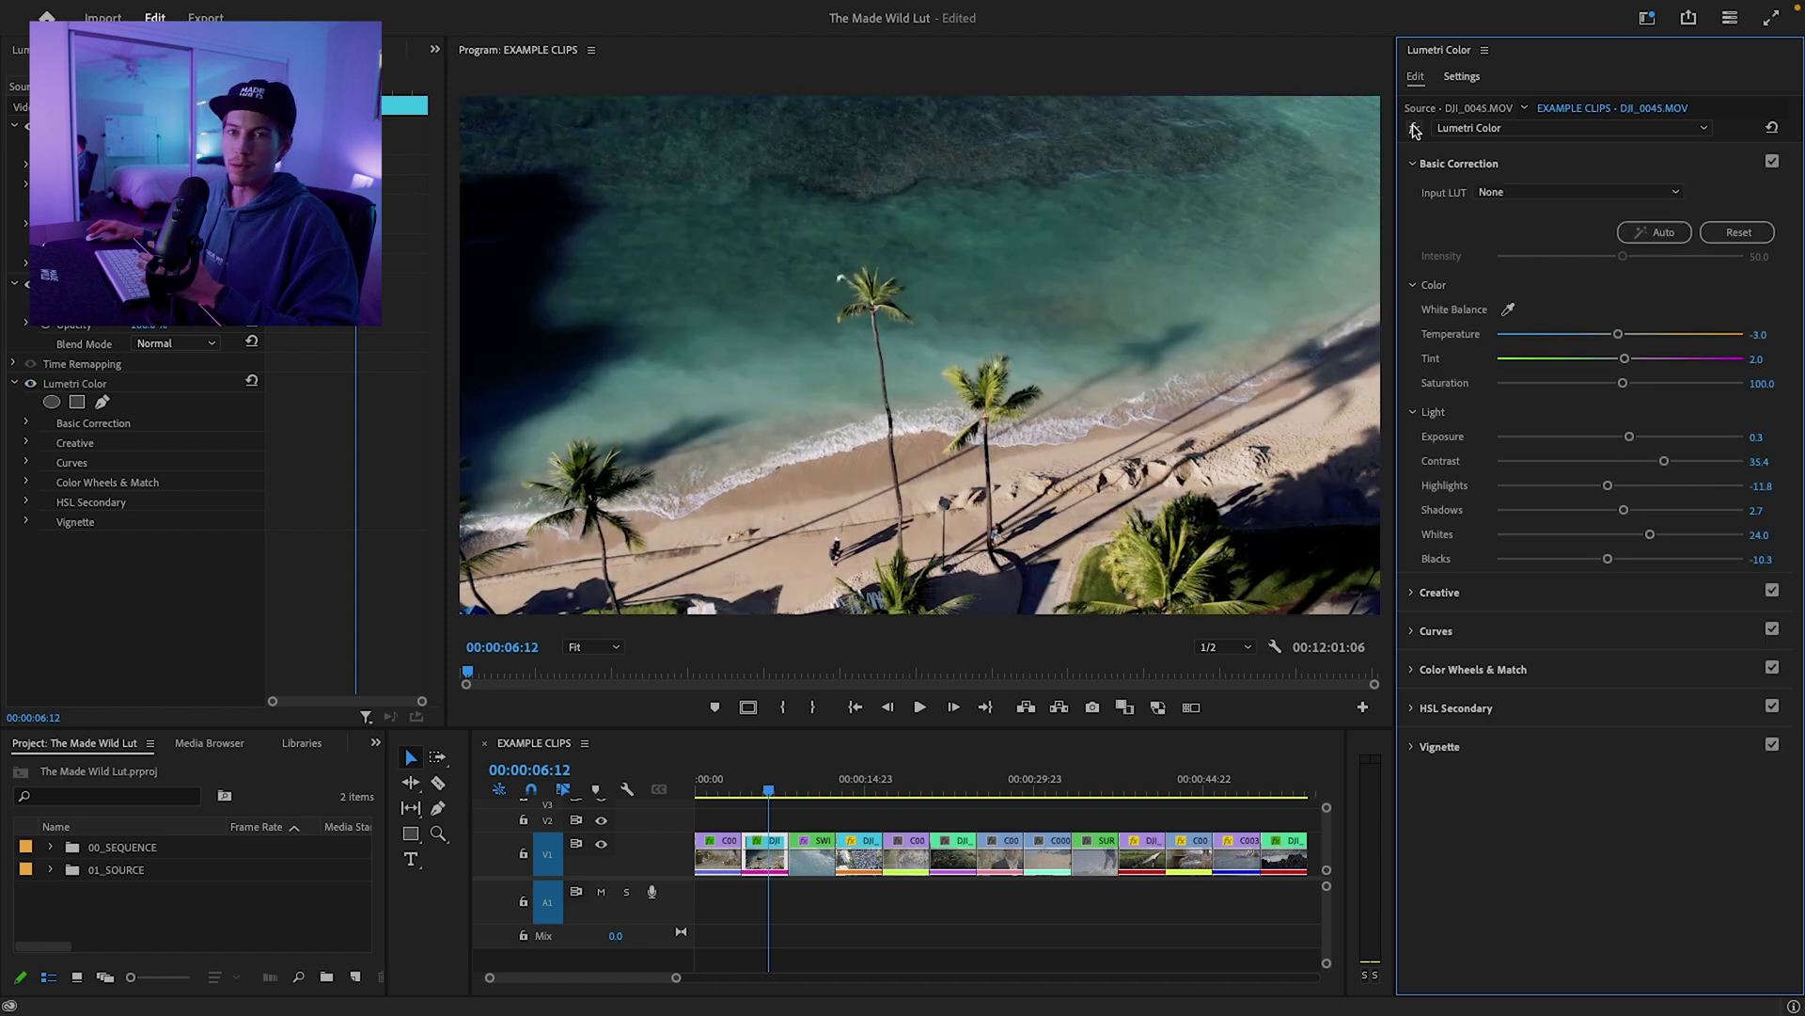
Step: Paste the grade onto wedding clip C0009 and set its Exposure back to 0.0
{"action": "left_click", "coordinate": [910, 846]}
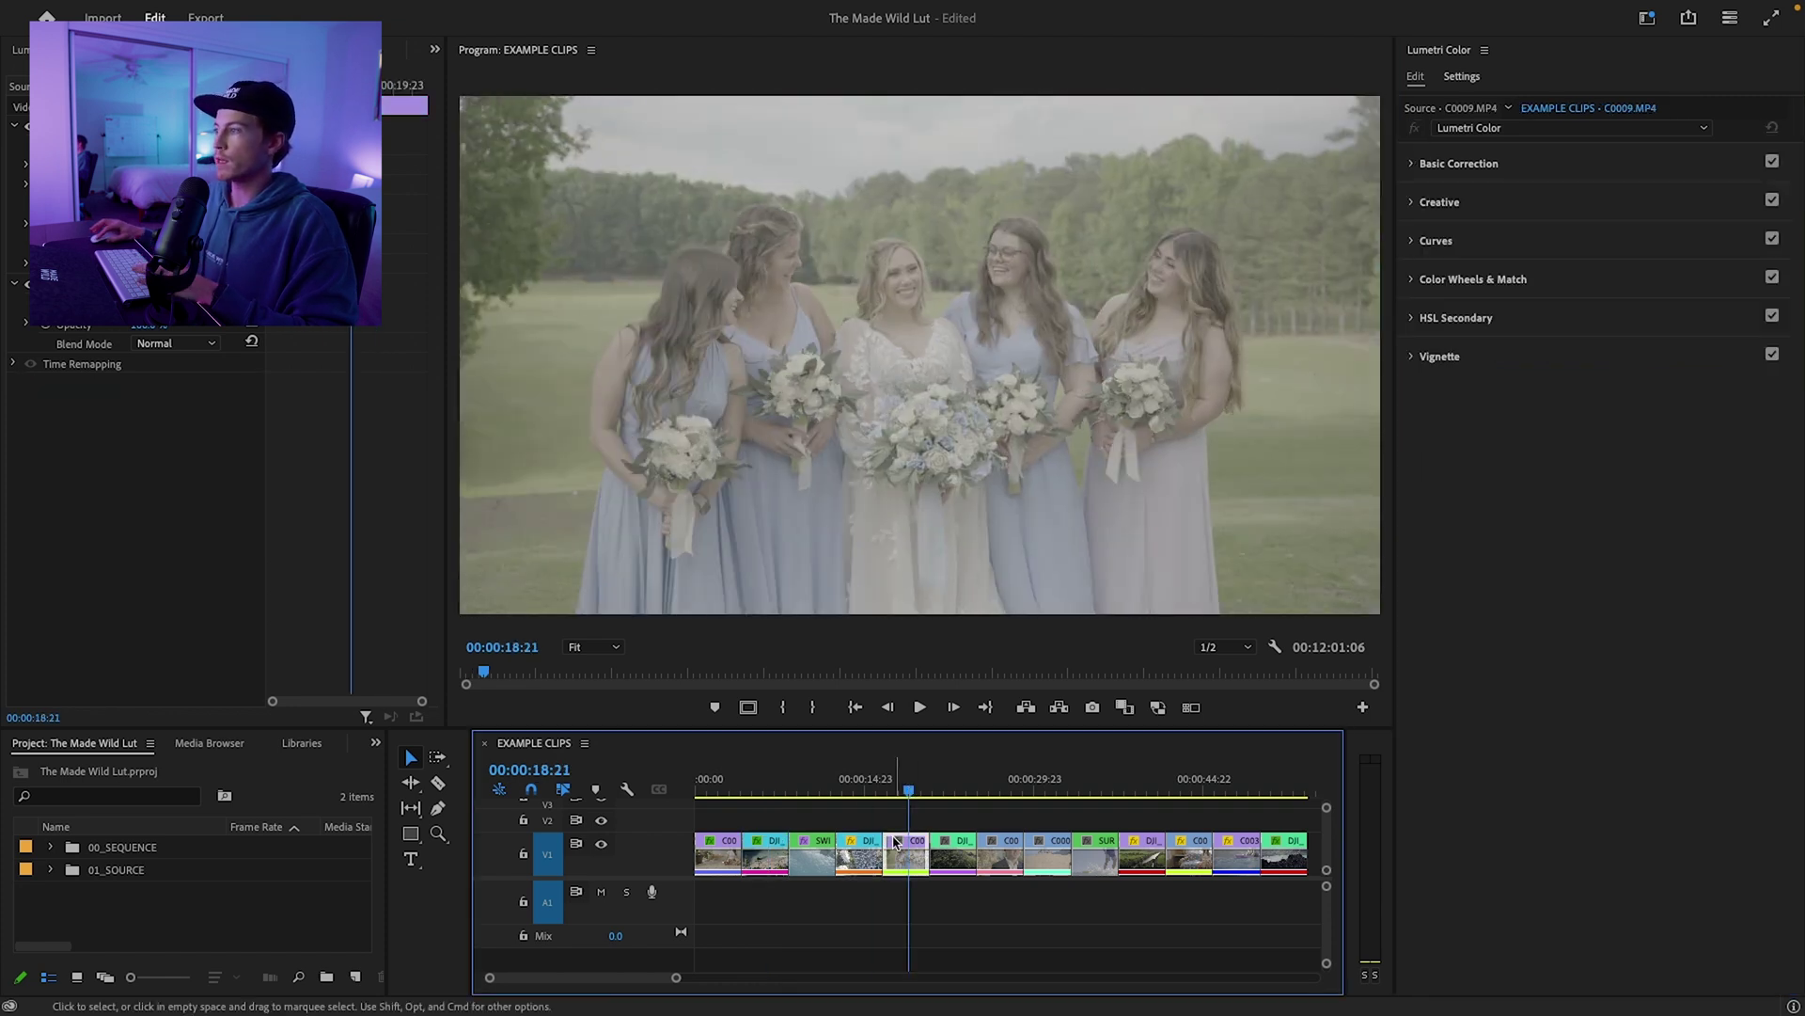
{"action": "key", "text": "ctrl+alt+v"}
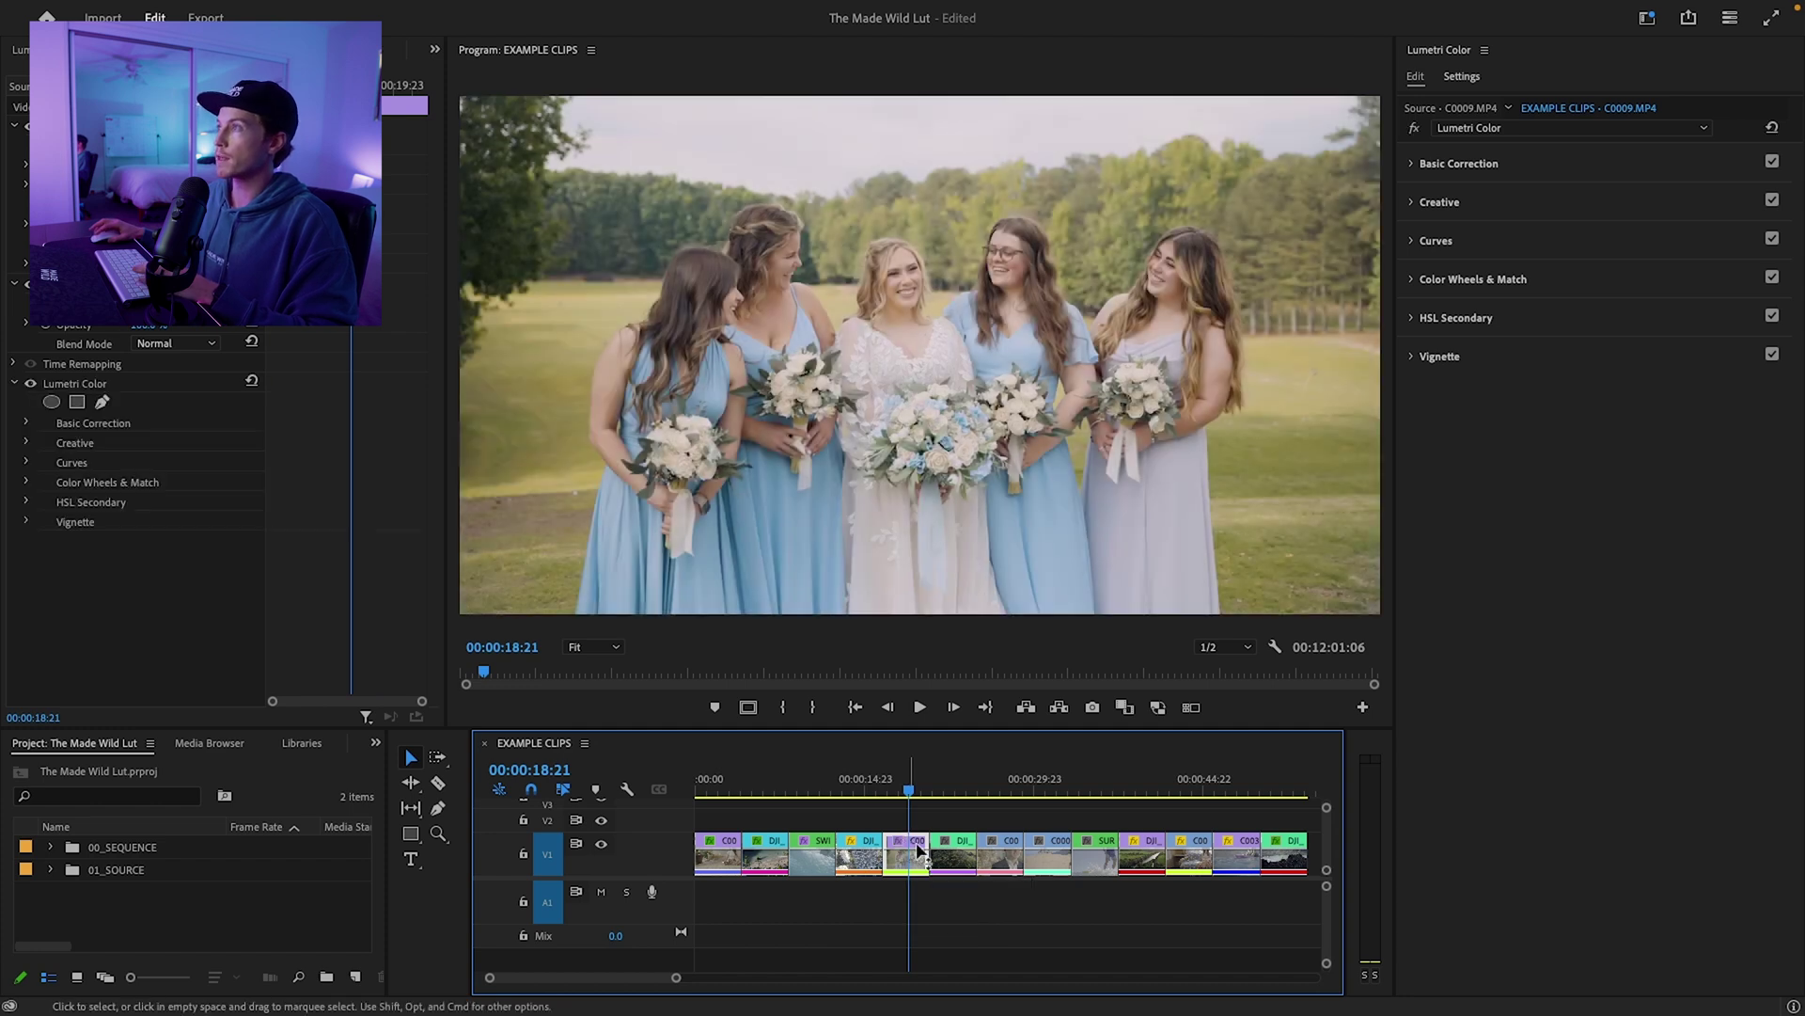
{"action": "left_click", "coordinate": [1418, 164]}
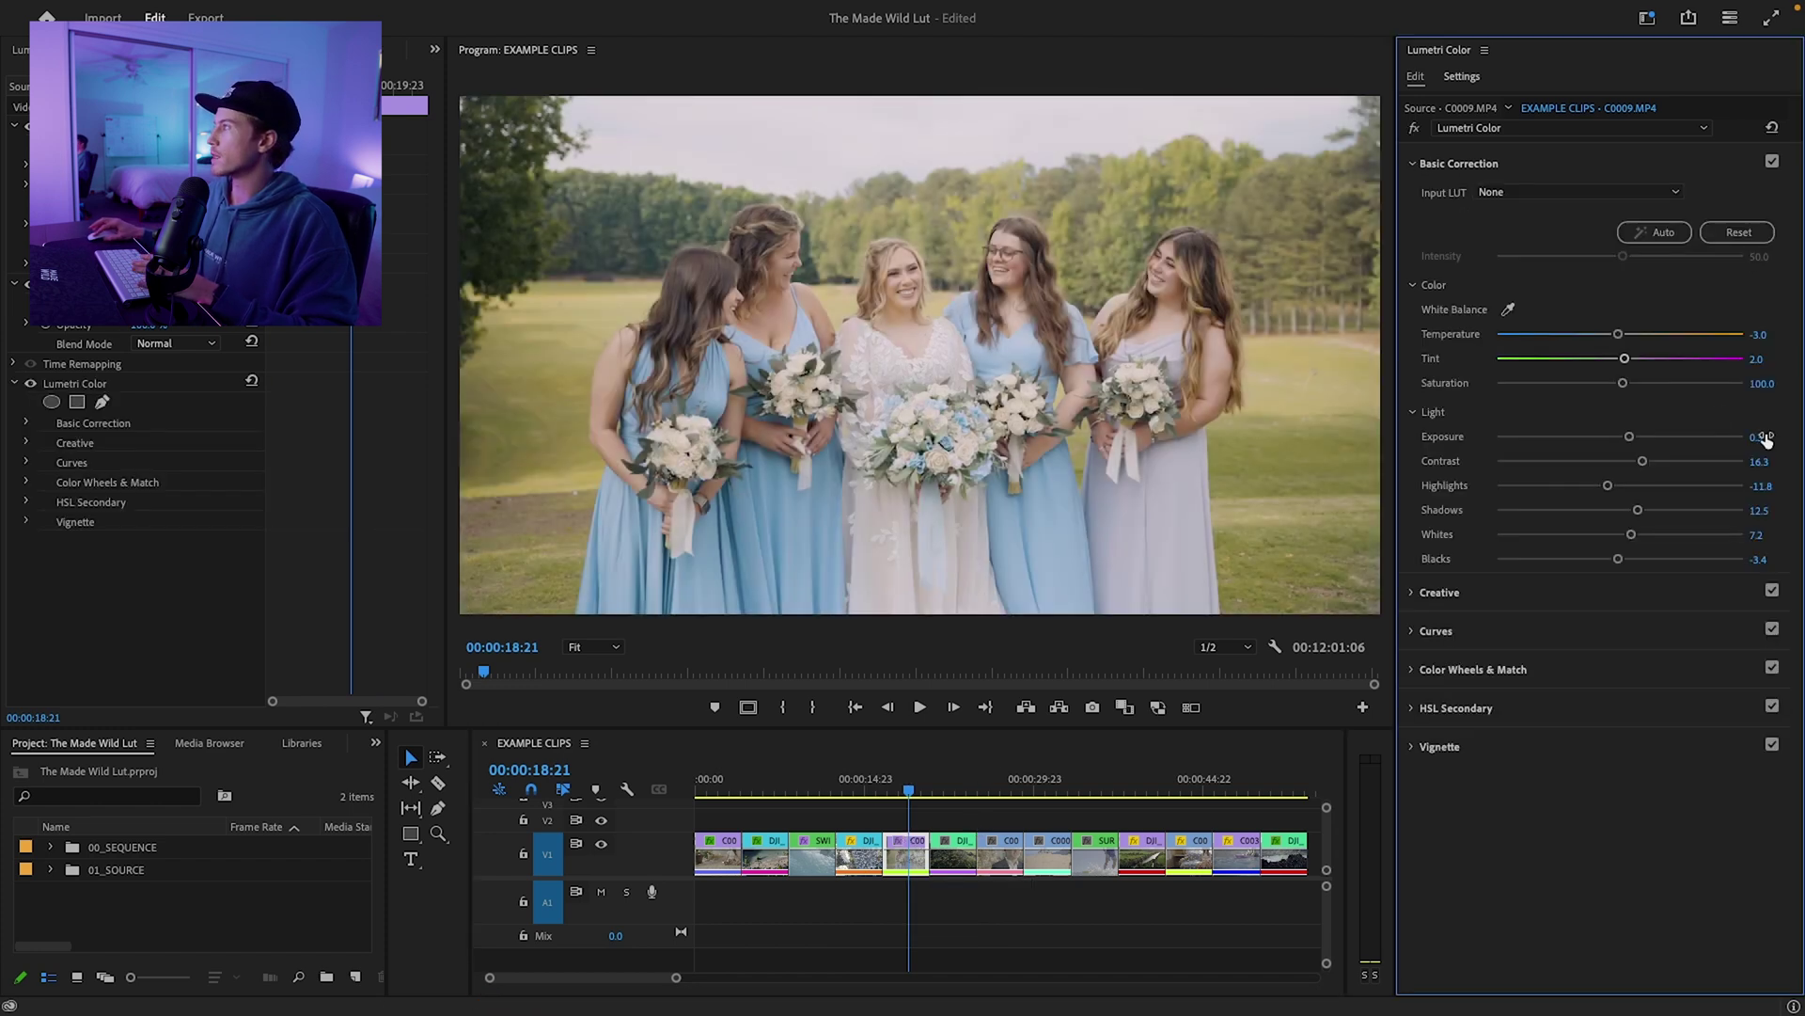
{"action": "key", "text": "Return"}
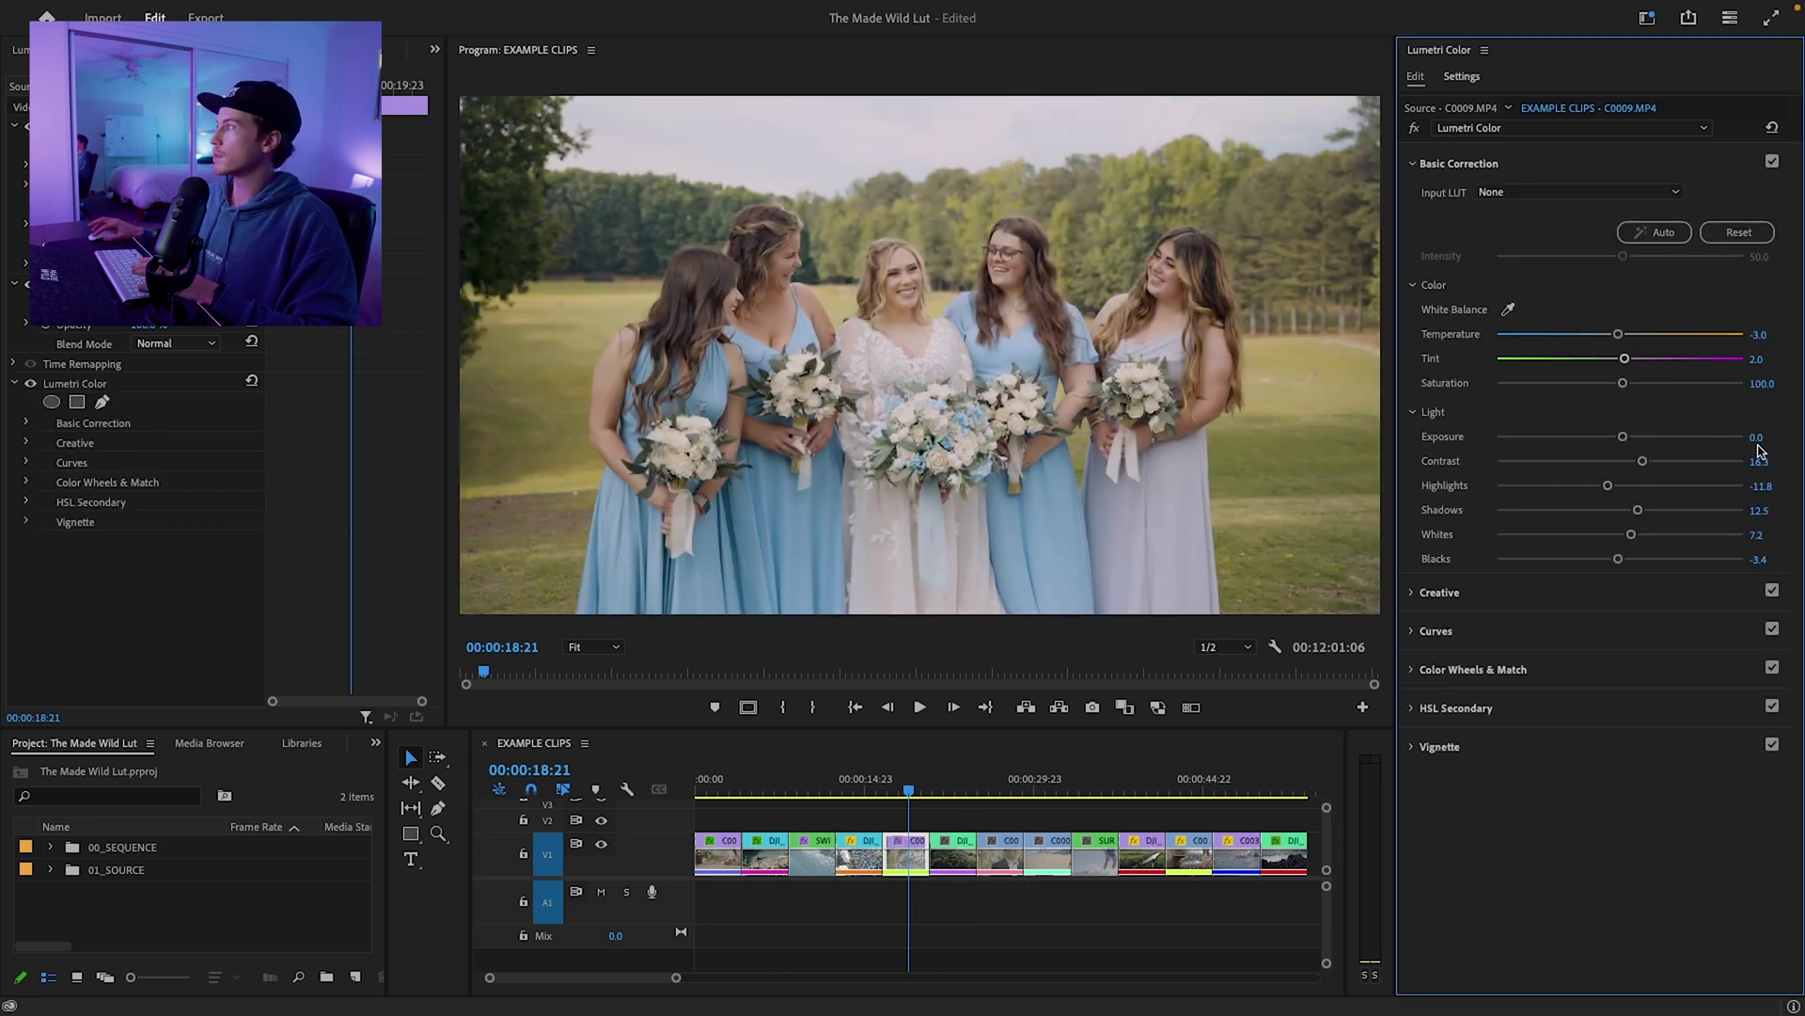
Step: Darken the wedding clip's shadows and bypass its grade briefly to compare
{"action": "left_click_drag", "start_coordinate": [1638, 509], "coordinate": [1623, 513]}
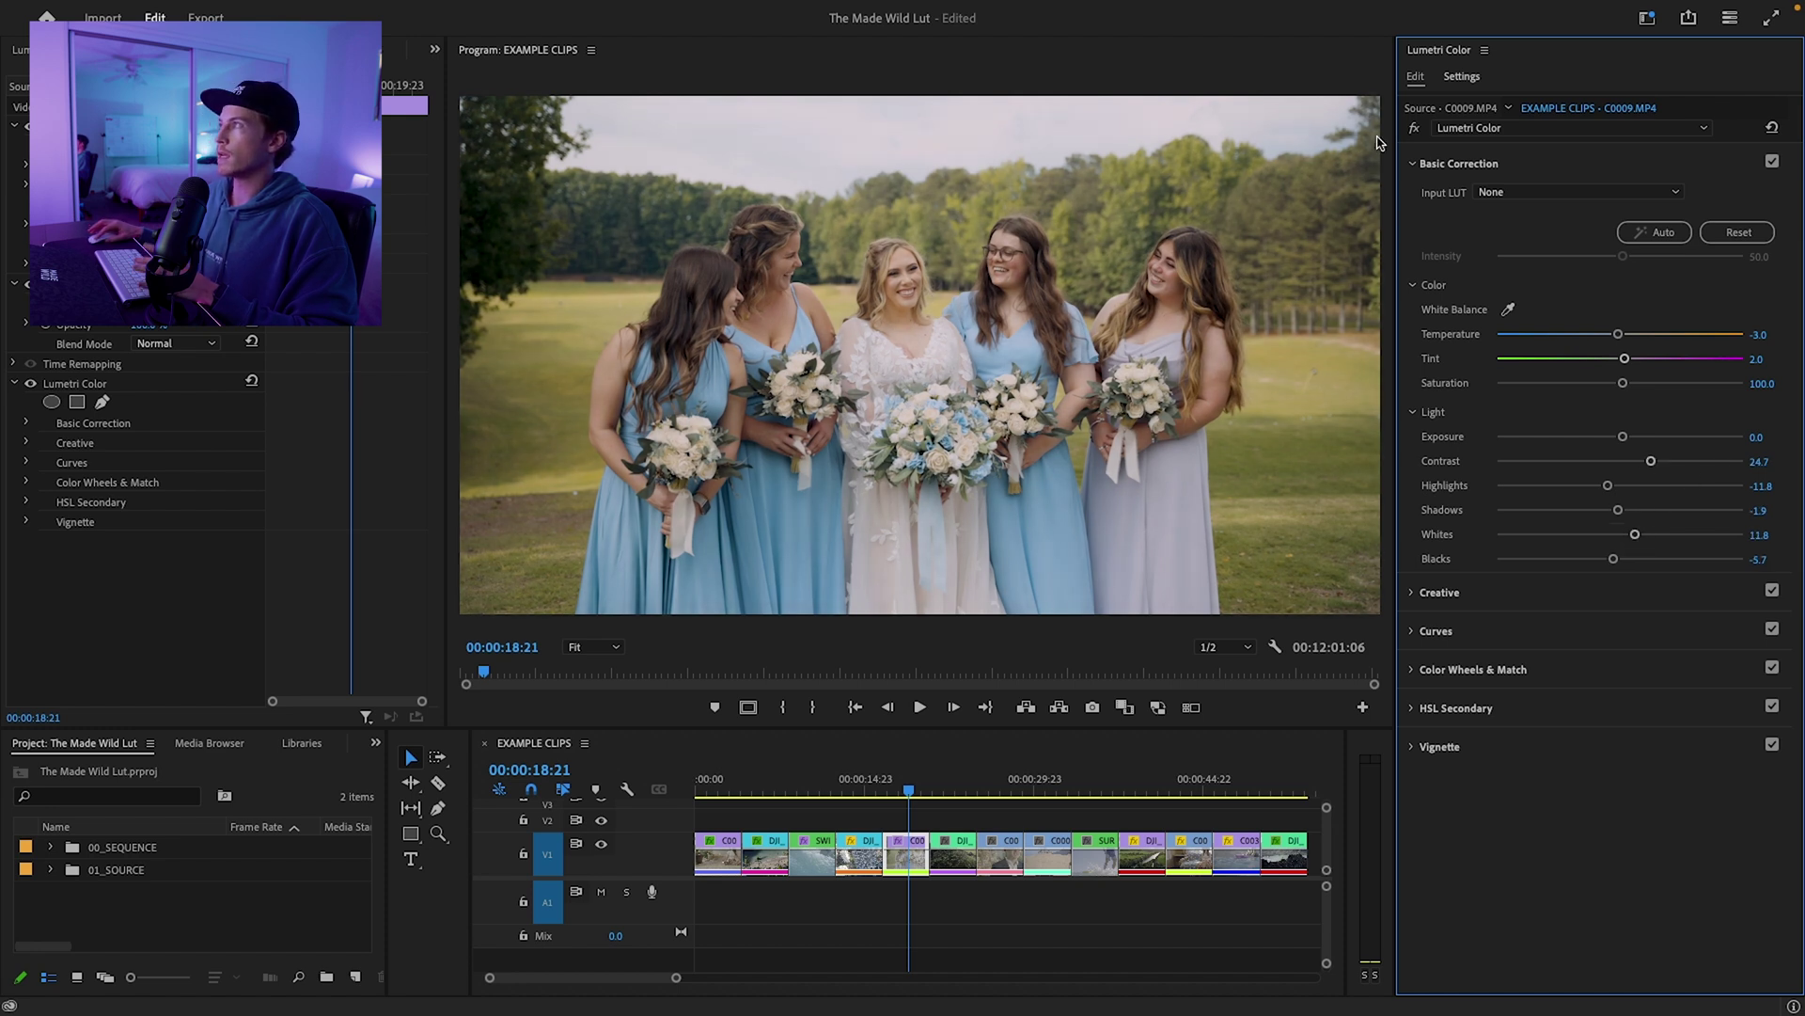
{"action": "left_click", "coordinate": [1414, 129]}
{"action": "left_click", "coordinate": [1415, 128]}
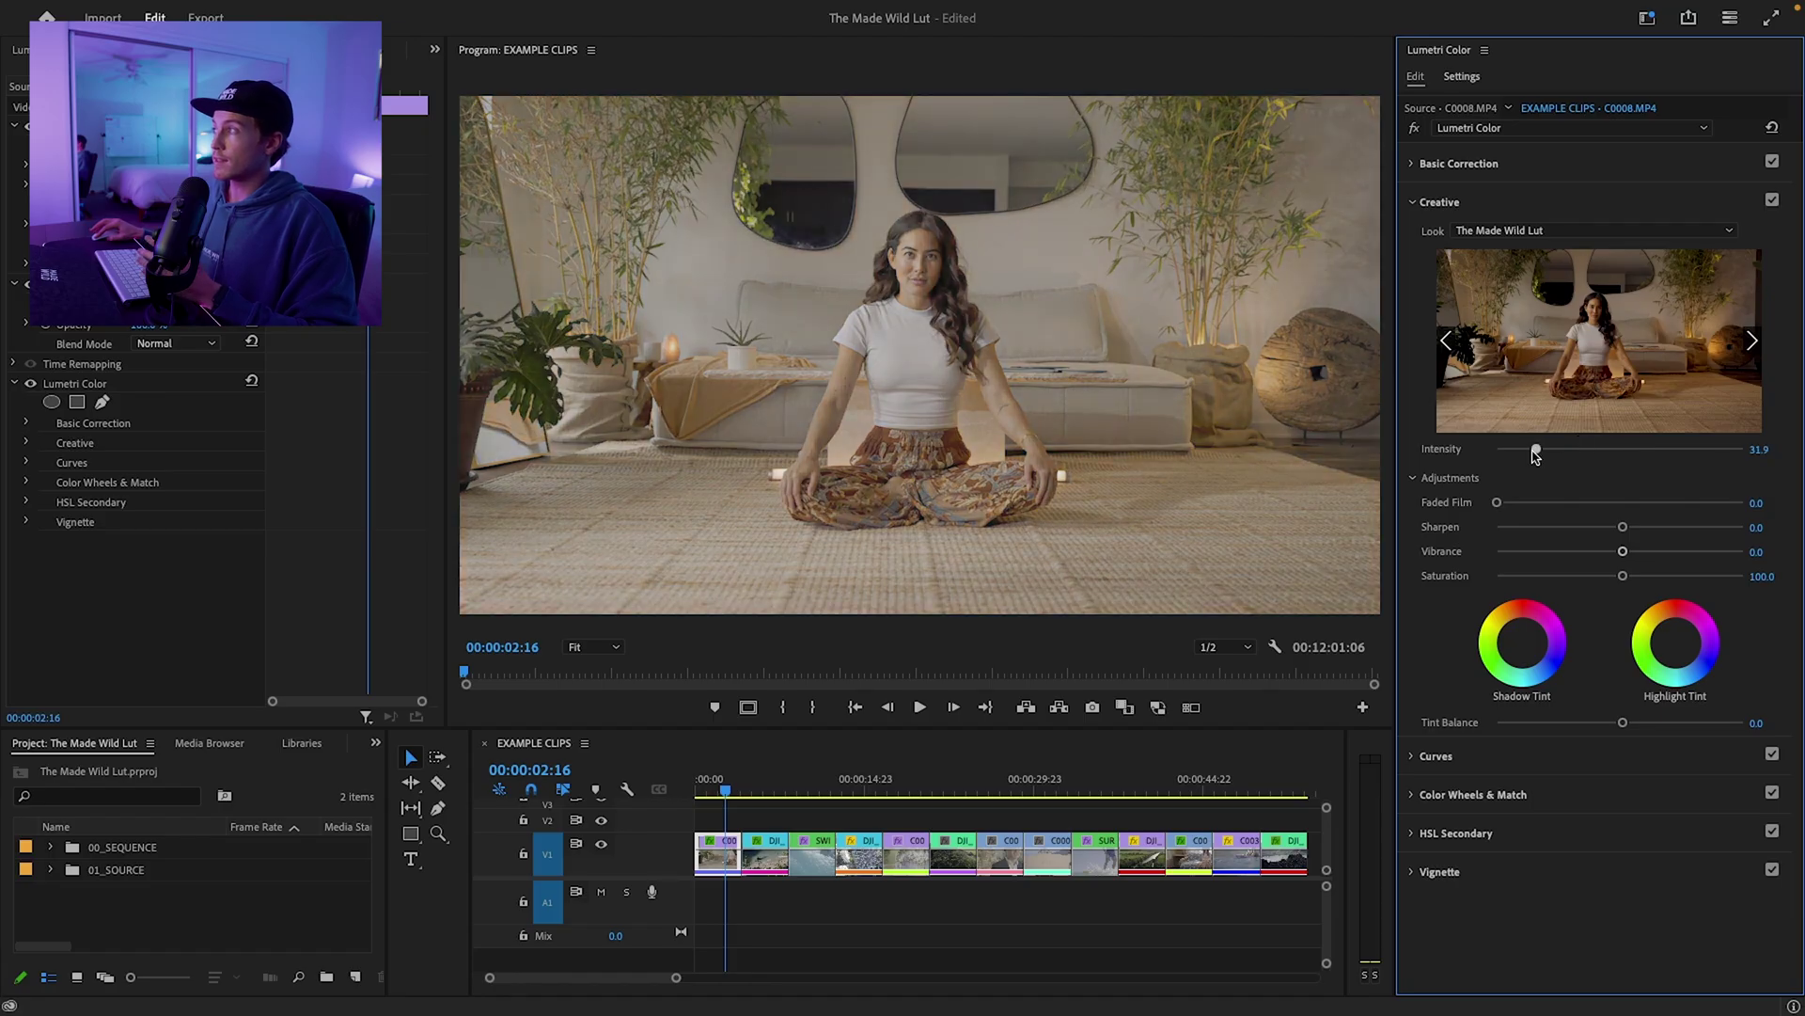
Step: Lower clip C0008's Creative Intensity to 31.9 and reveal its Basic Correction values
{"action": "left_click_drag", "start_coordinate": [1622, 452], "coordinate": [1596, 454]}
{"action": "left_click", "coordinate": [1413, 163]}
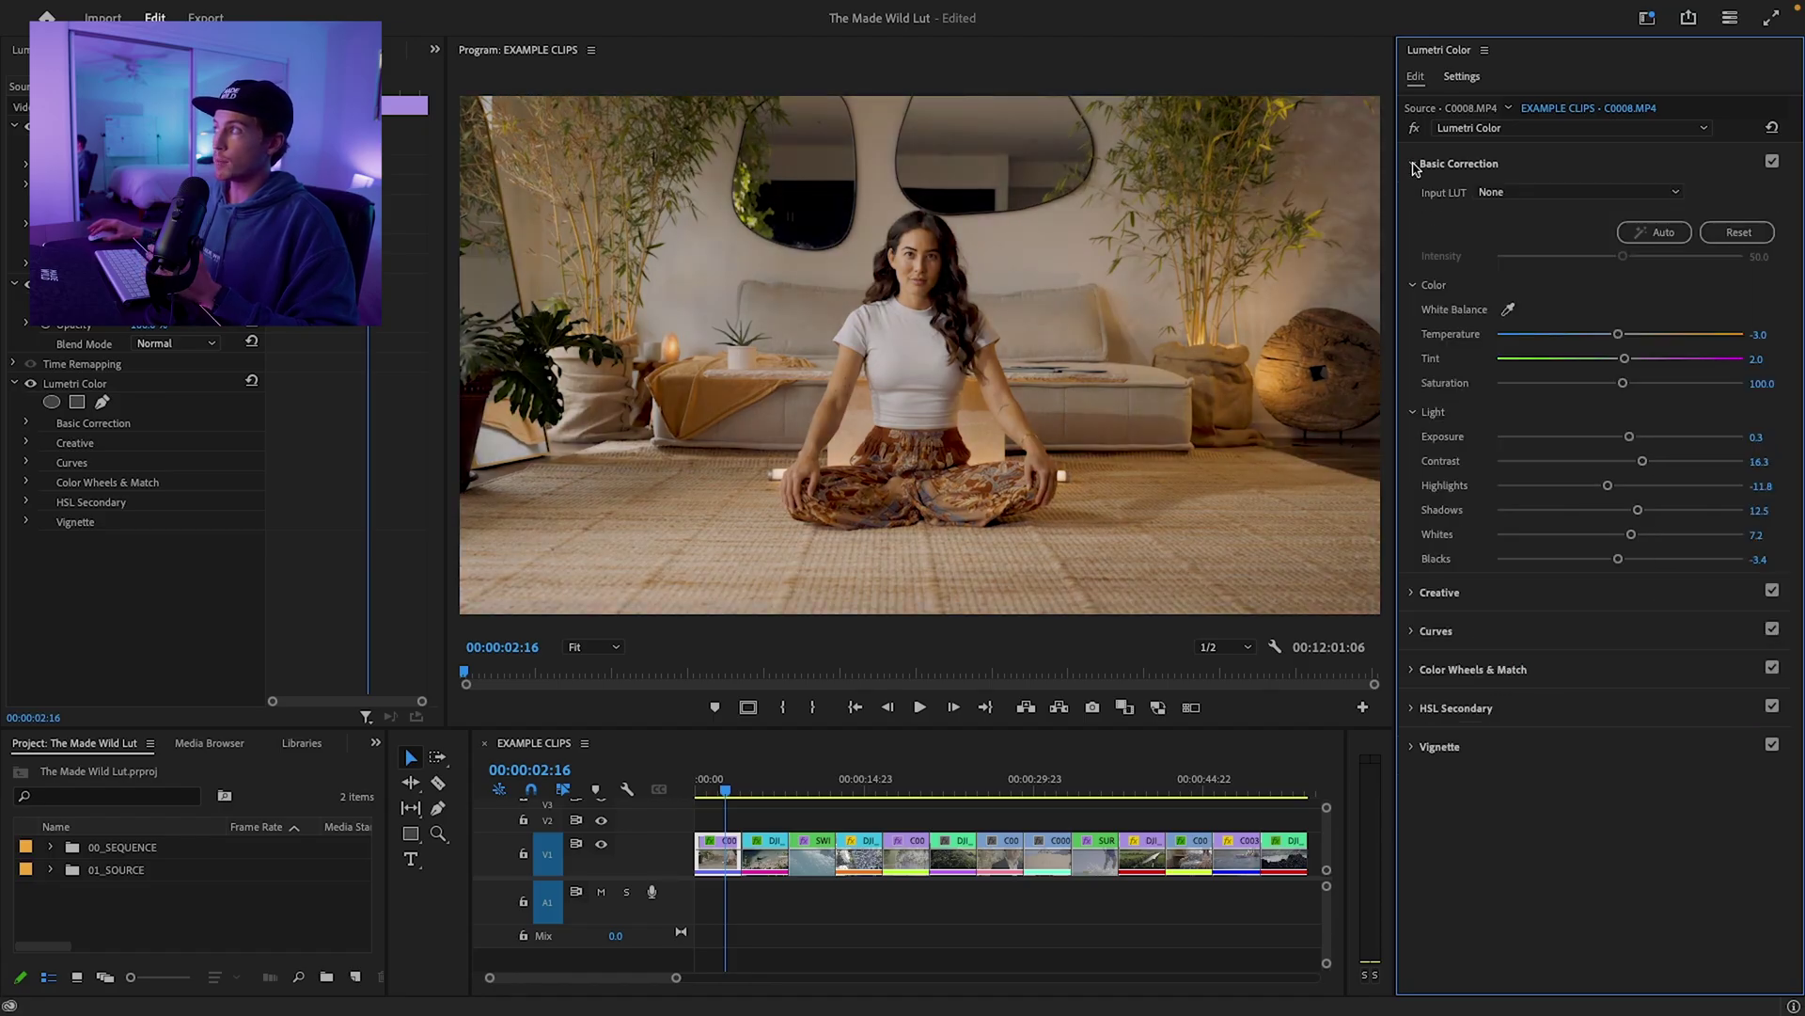